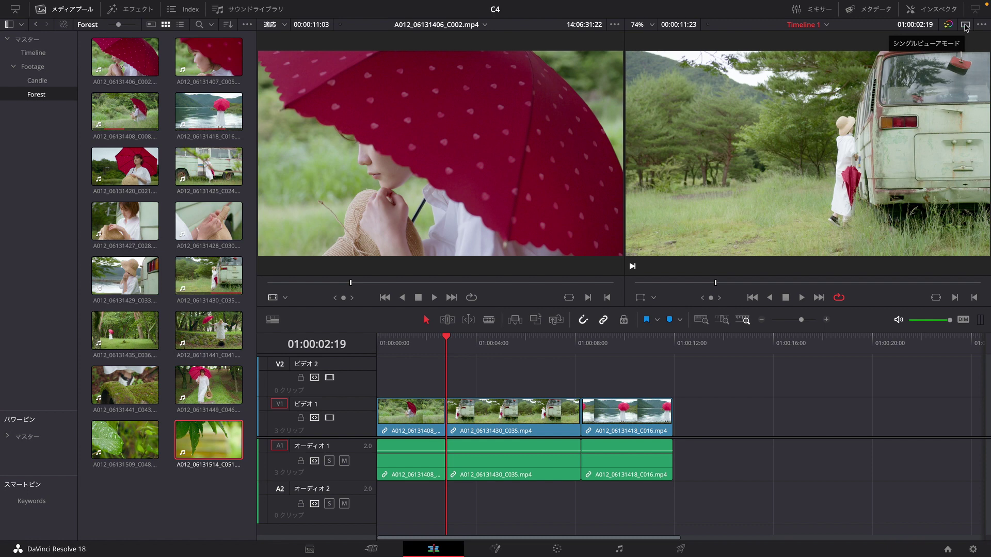
Step: Switch to a single shared viewer and move the playhead to 01:00:04:21
click(965, 27)
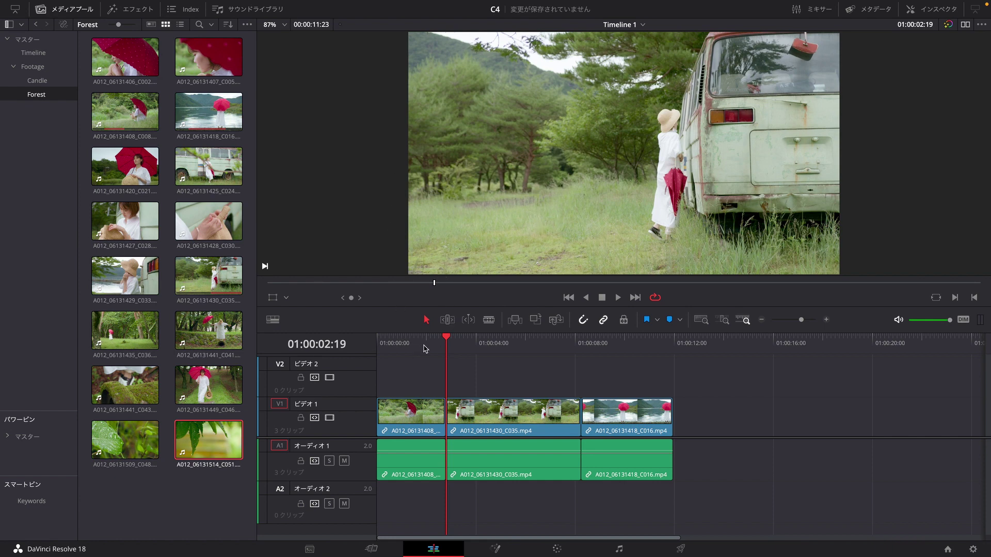
click(436, 369)
drag(453, 336, 499, 345)
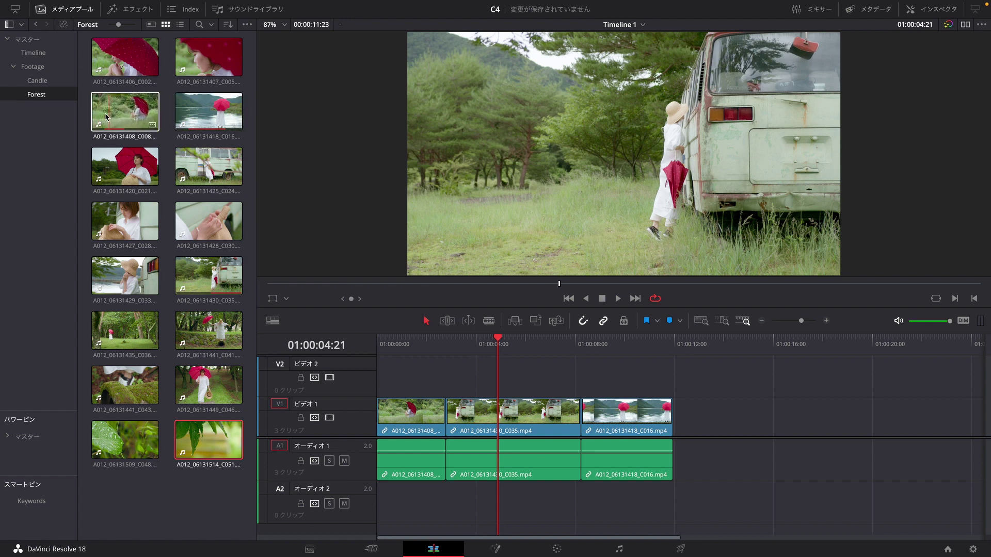
Step: Preview clips A012_06131420 and C024, then park the timeline playhead at 01:00:05:11
click(137, 167)
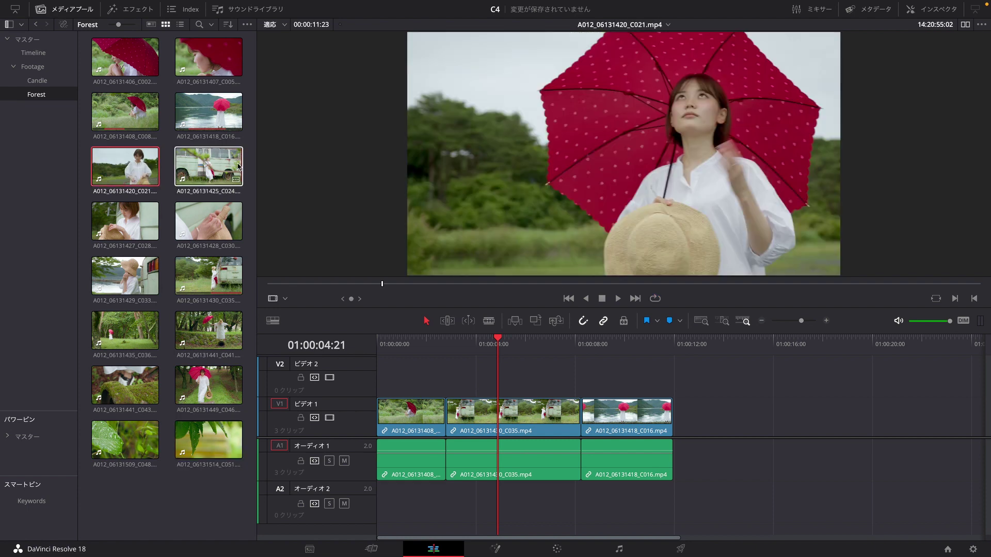
click(238, 166)
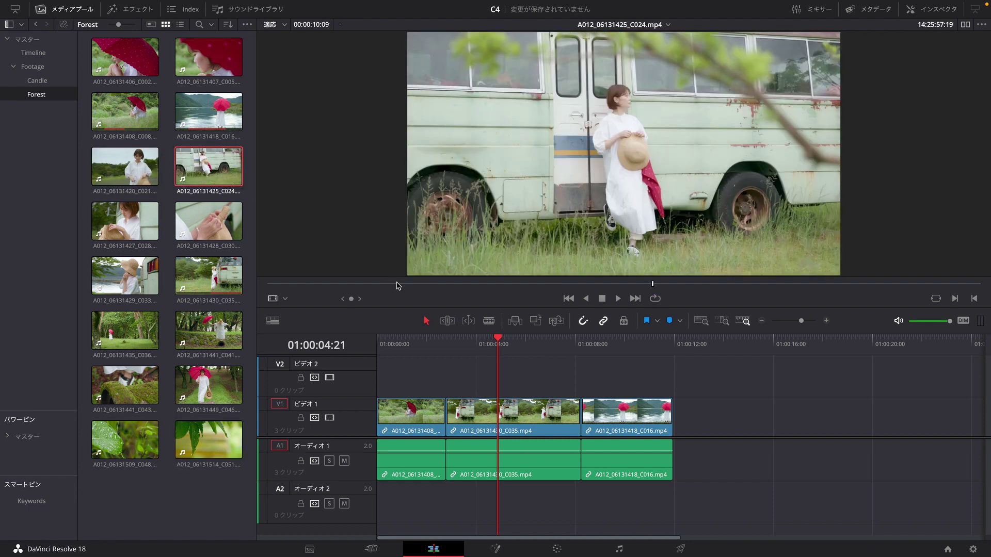
drag(398, 286, 493, 286)
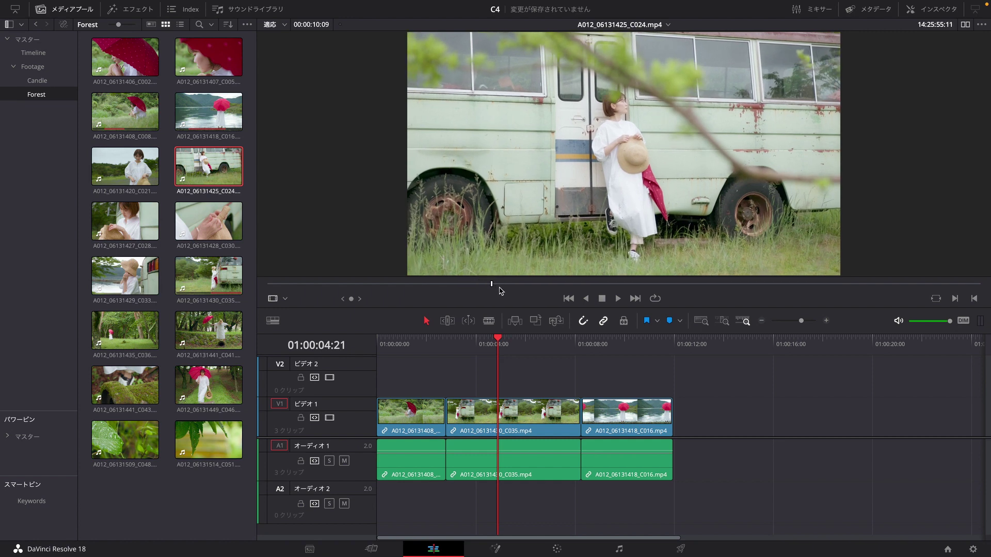
drag(518, 345, 513, 347)
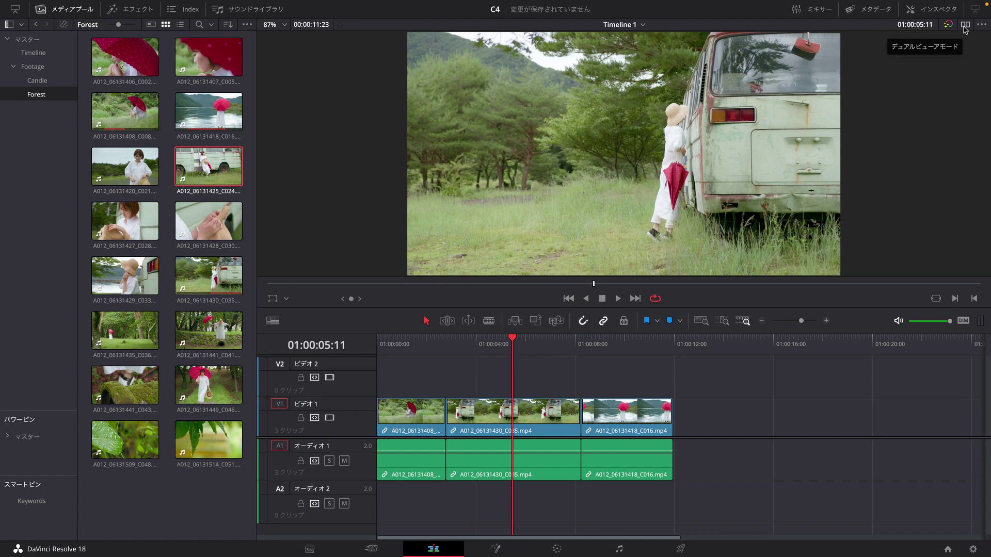
Step: Check the clip's Inspector settings, then return to Dual Viewer Mode with source beside Timeline 1
click(964, 25)
click(964, 26)
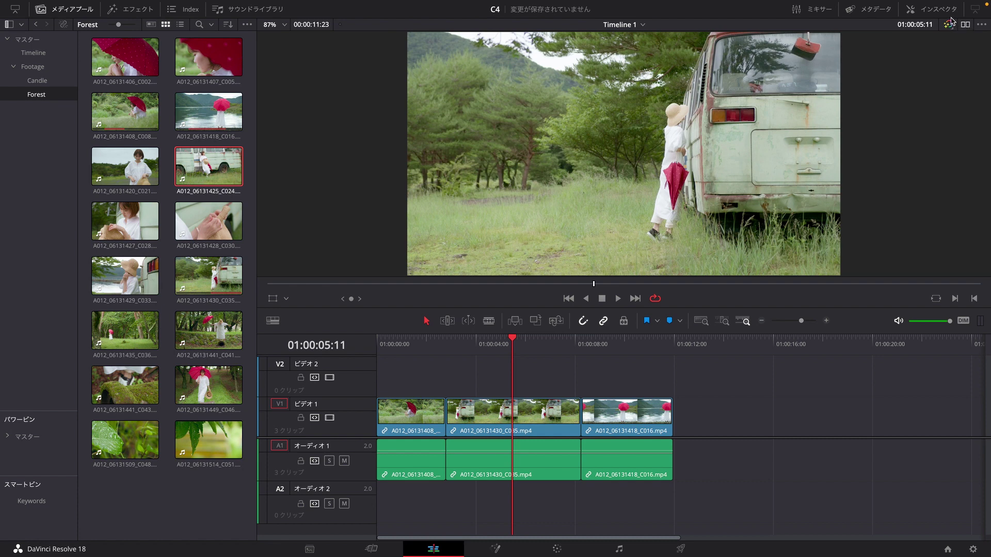
click(943, 13)
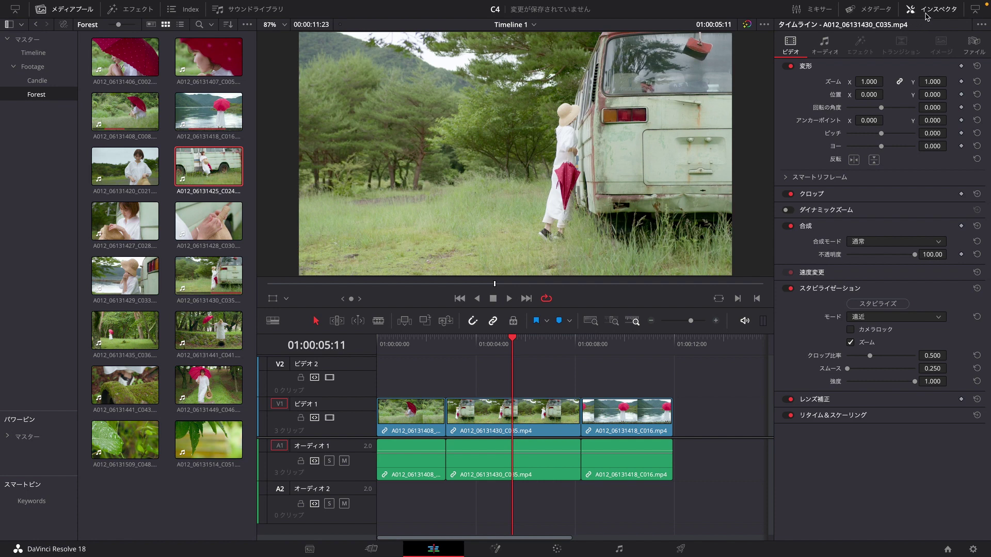
click(934, 11)
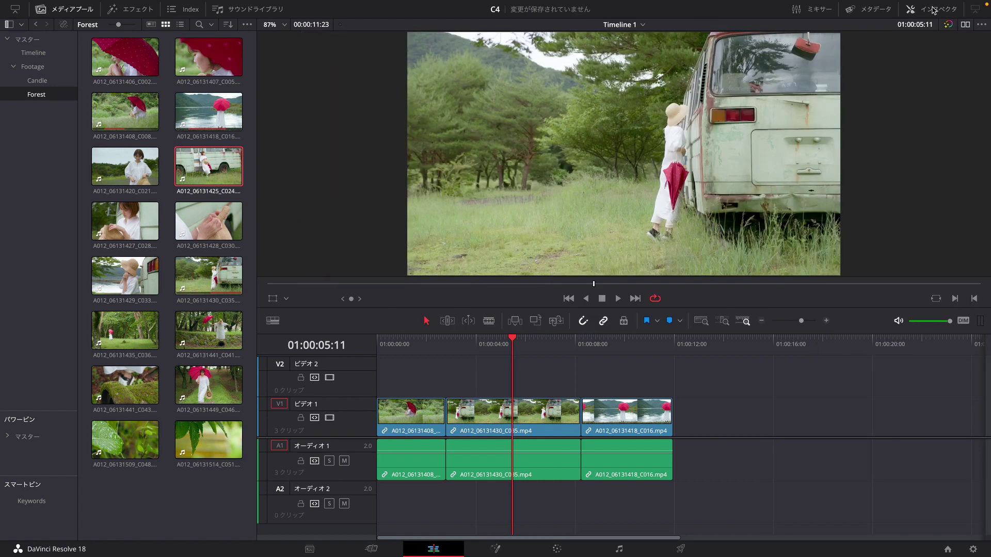
click(965, 25)
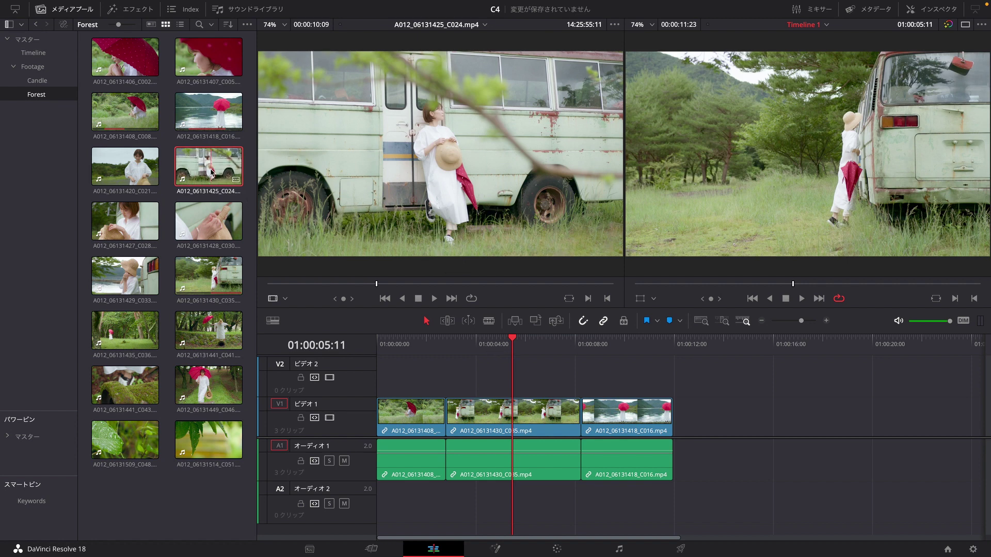
Step: Drop the C024 bus clip on Video 2 near 01:00:07, delete it, and save
mouse_move(211, 172)
mouse_down()
mouse_move(801, 400)
mouse_move(701, 411)
mouse_move(695, 386)
mouse_up()
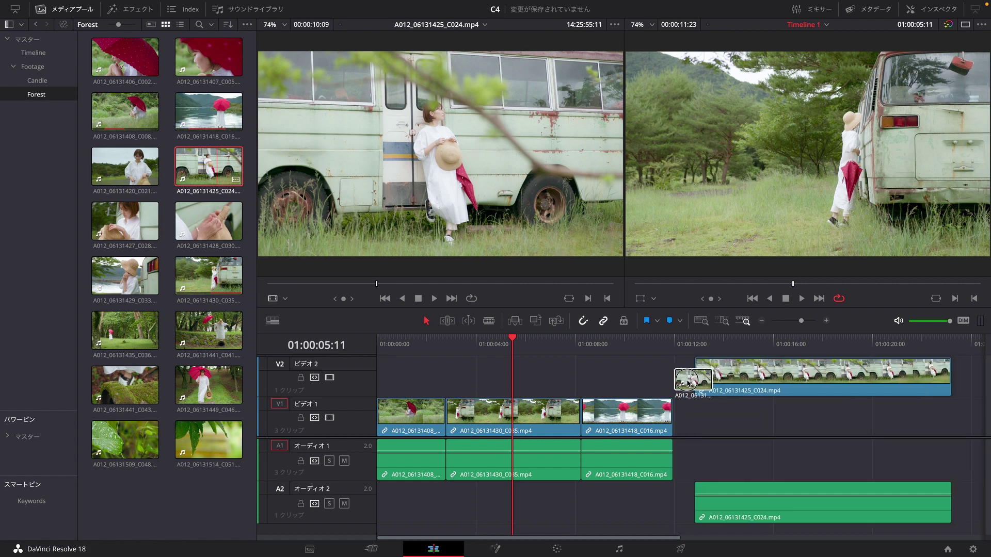
mouse_move(695, 386)
mouse_down()
mouse_move(673, 411)
mouse_move(546, 384)
mouse_move(526, 389)
mouse_move(565, 392)
mouse_up()
click(621, 387)
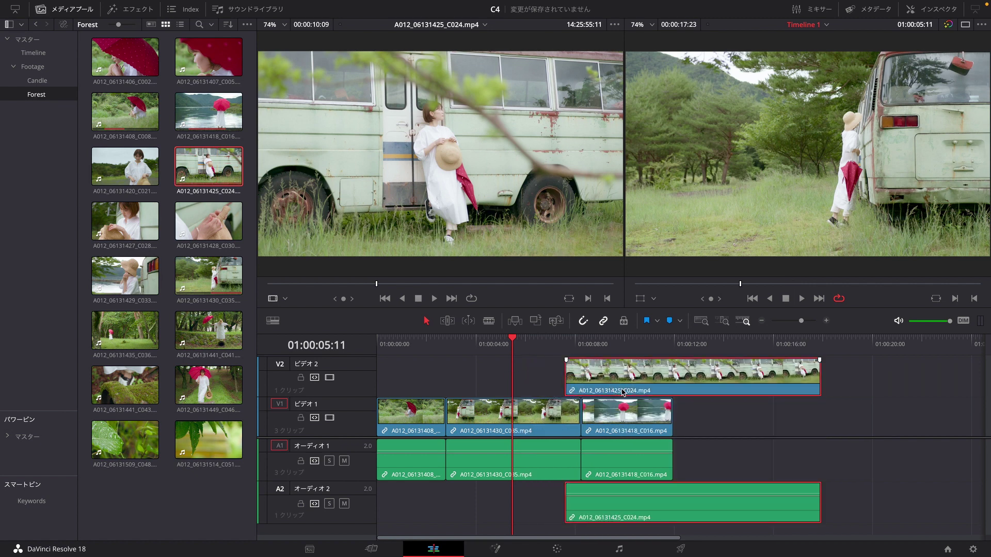
key(Delete)
key(ctrl+s)
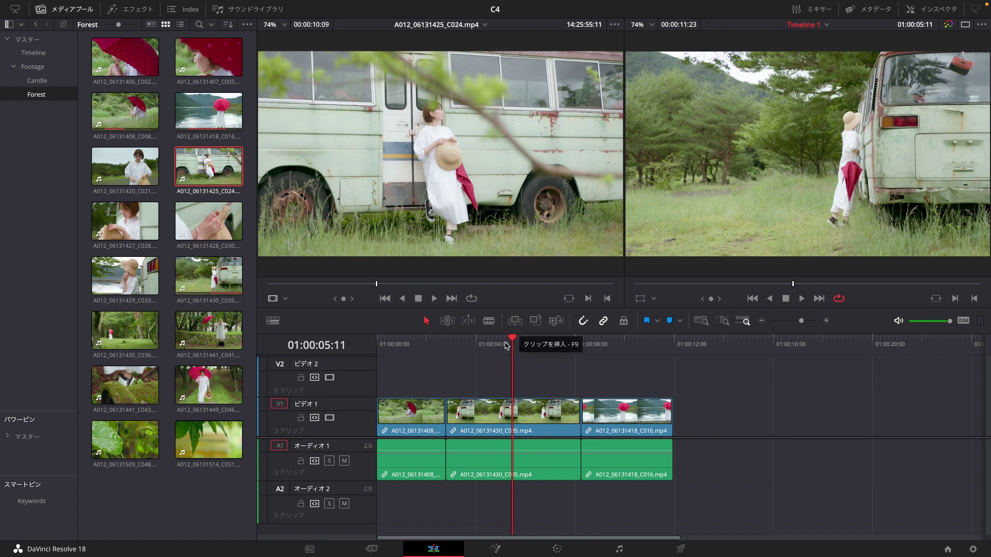
Step: Select lake clip A012_06131418_C016 and park the playhead at its start, 01:00:08:06
mouse_move(503, 350)
mouse_down()
mouse_move(445, 346)
mouse_move(577, 346)
mouse_up()
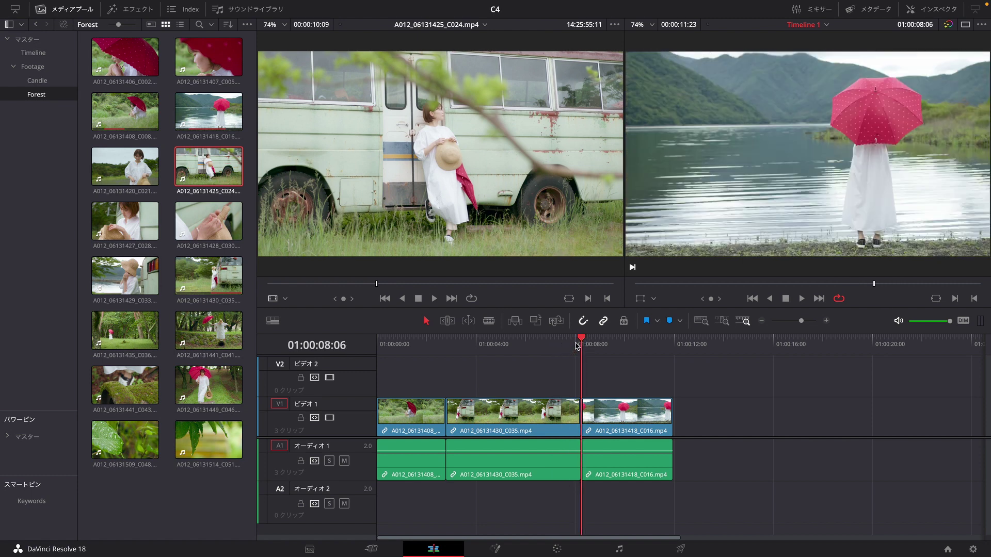
click(607, 418)
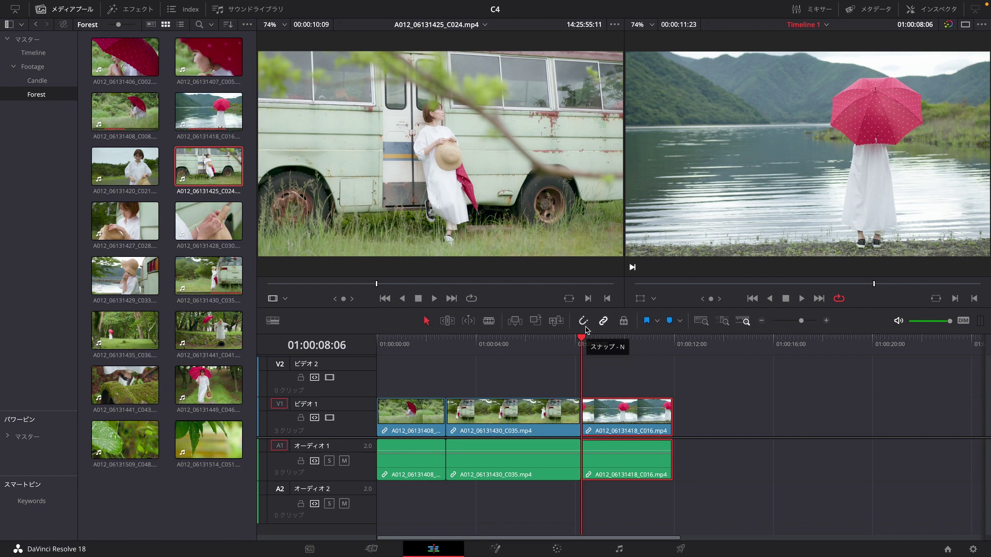
drag(581, 340, 548, 340)
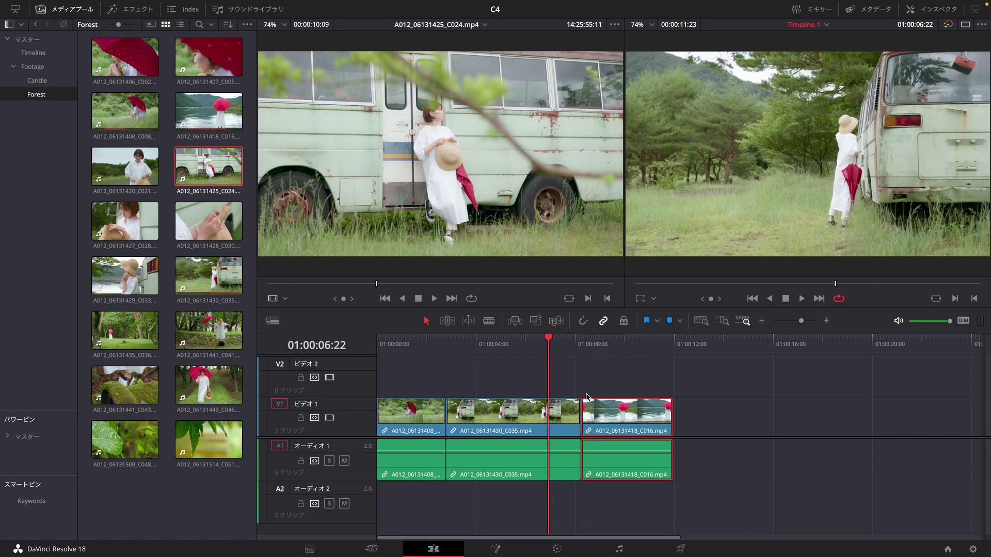
mouse_move(557, 346)
mouse_down()
mouse_move(586, 348)
mouse_move(552, 347)
mouse_up()
mouse_move(584, 400)
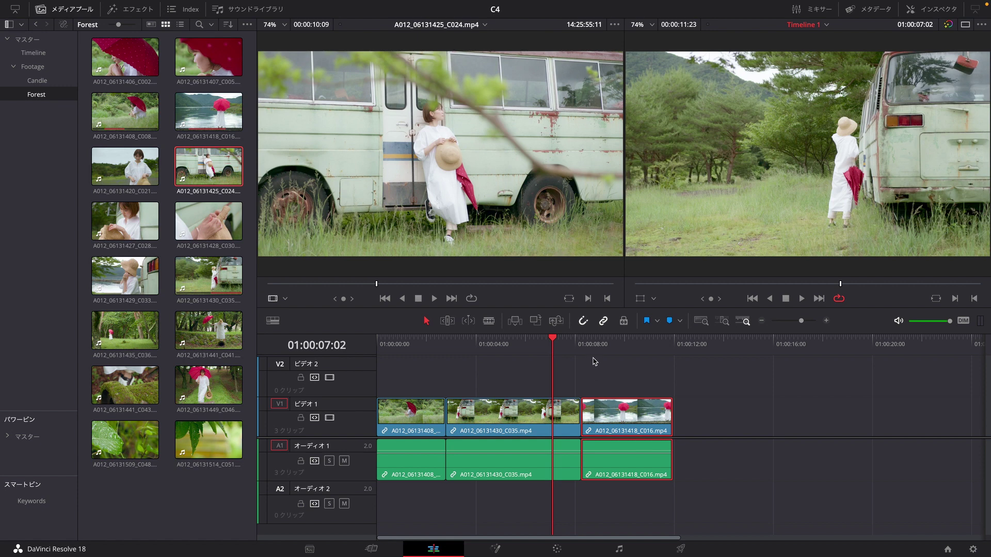
drag(552, 338, 565, 339)
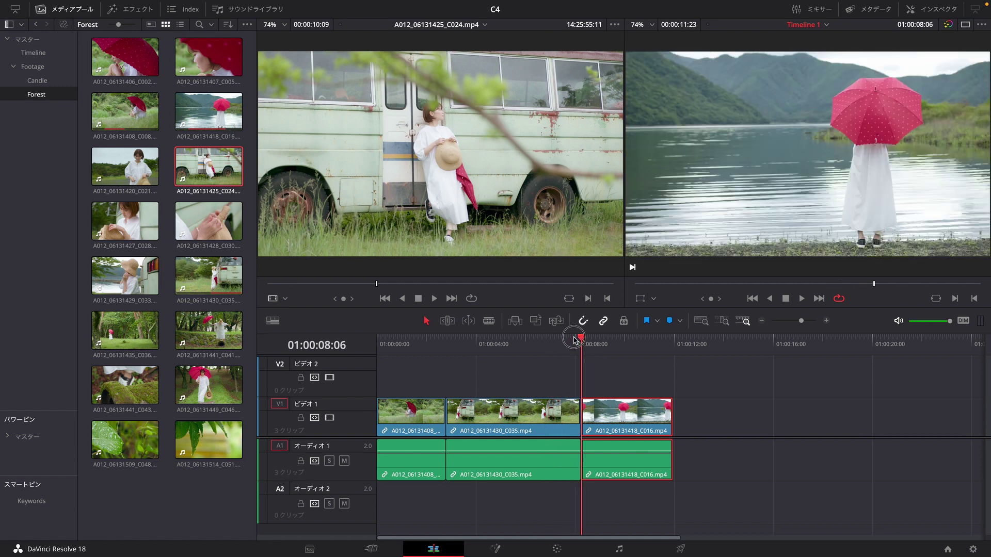
drag(565, 339, 580, 345)
mouse_move(574, 414)
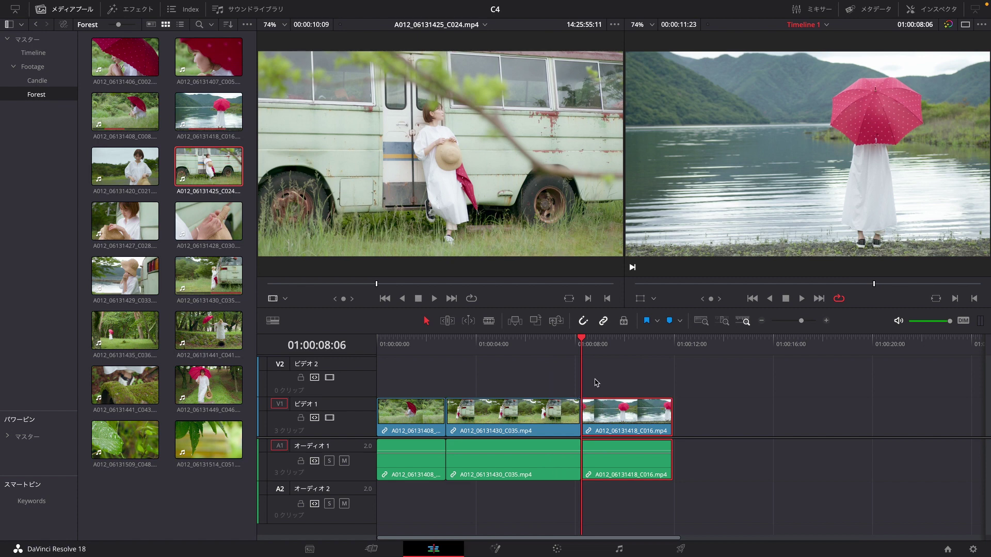
mouse_move(455, 226)
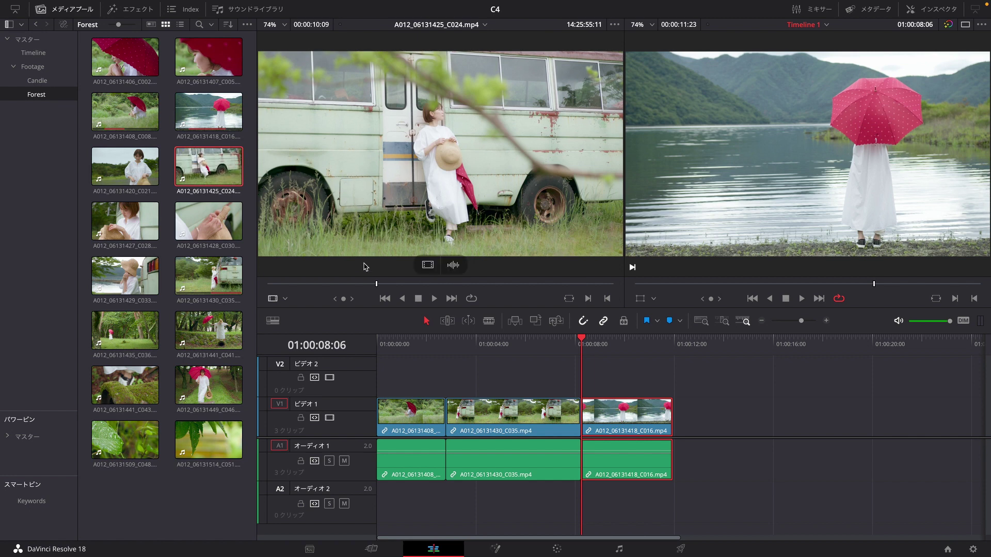
drag(370, 283, 354, 284)
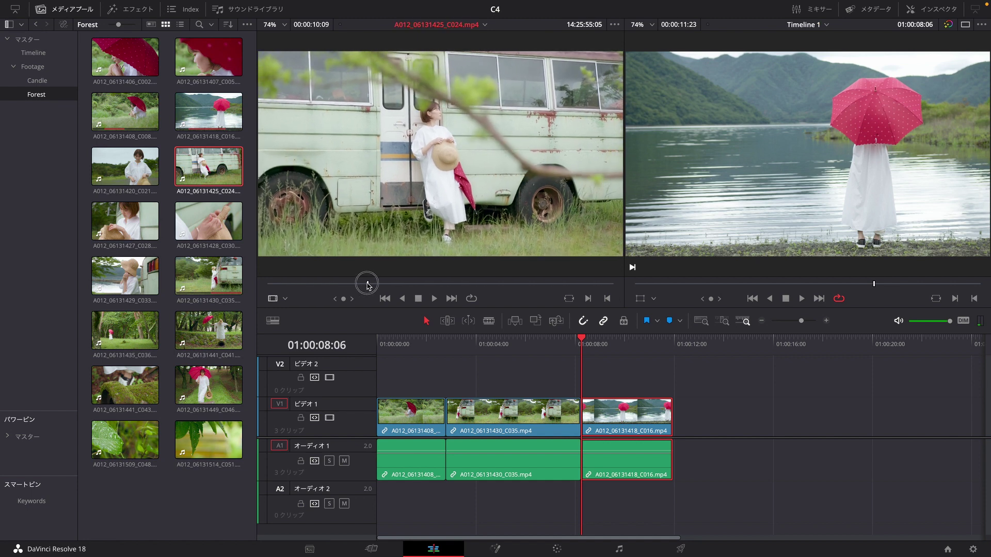
Step: Mark a 1:14 In/Out range on C024 and insert it at 01:00:08:06
key(i)
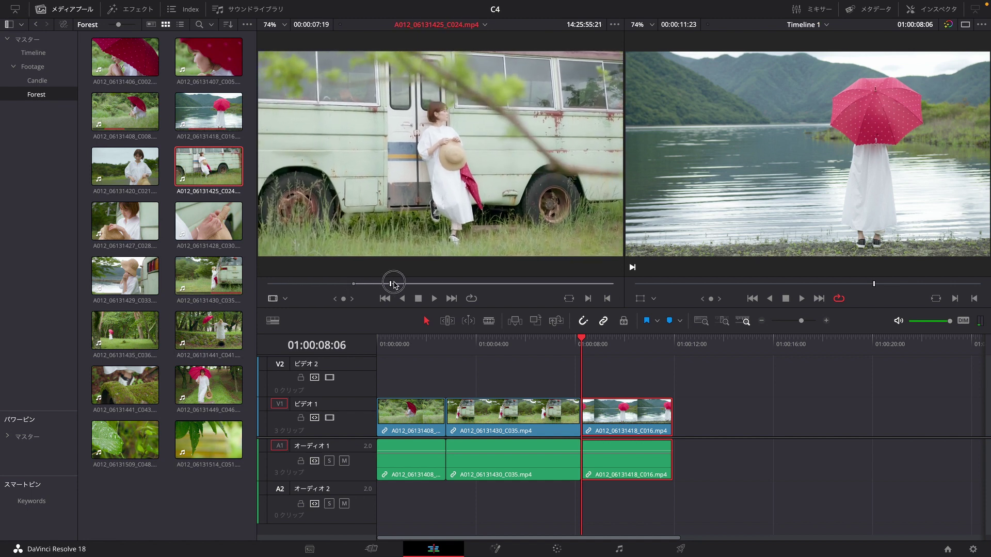
drag(354, 285, 407, 284)
key(o)
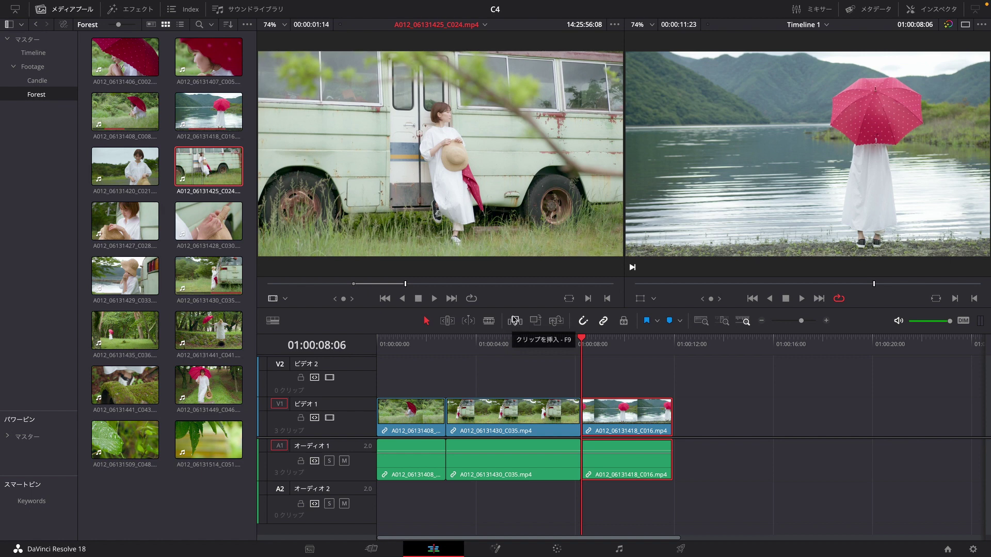
click(515, 321)
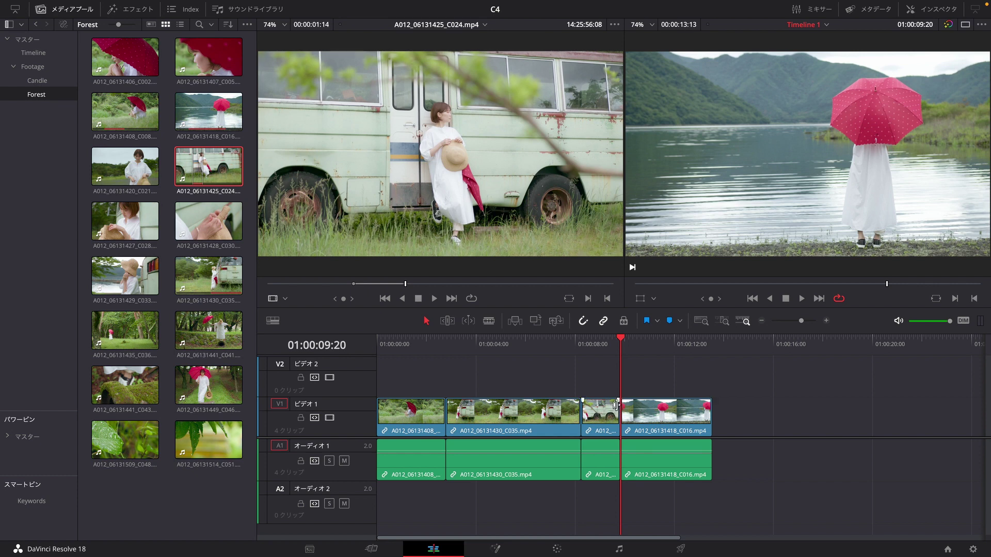
Step: Undo the C024 insert, re-insert and ripple-delete the short clip, then save
key(ctrl+z)
click(446, 339)
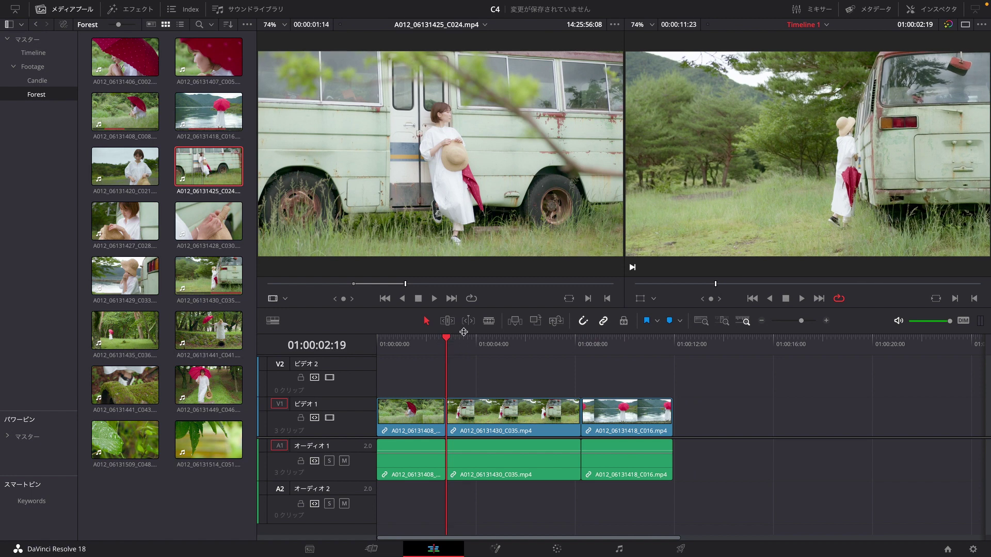
click(515, 322)
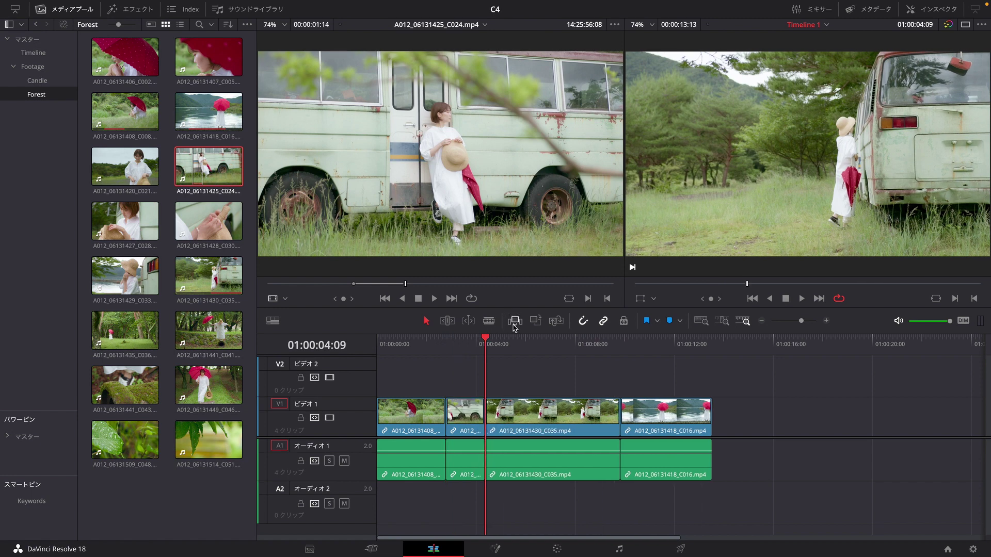
mouse_move(434, 343)
mouse_down()
mouse_move(506, 346)
mouse_move(447, 350)
mouse_up()
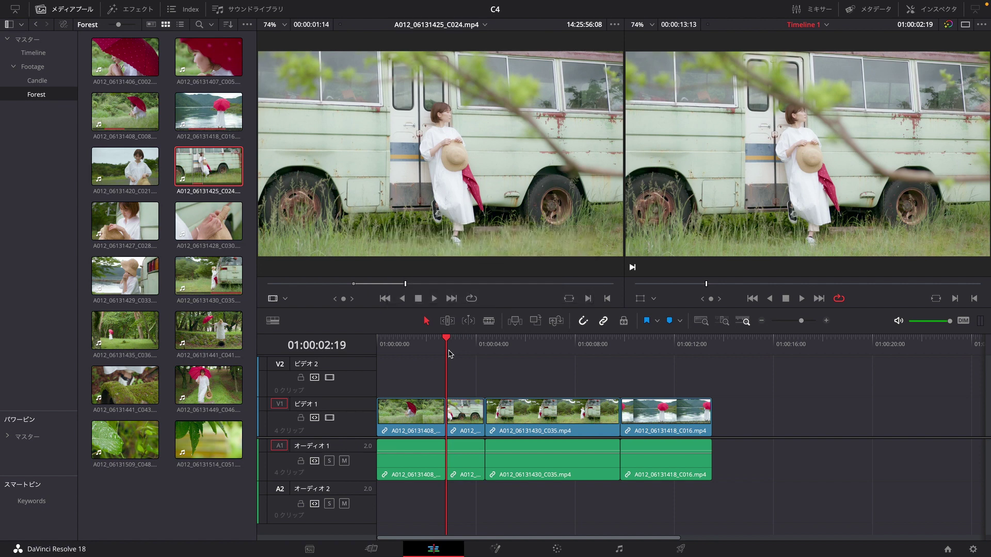
key(Delete)
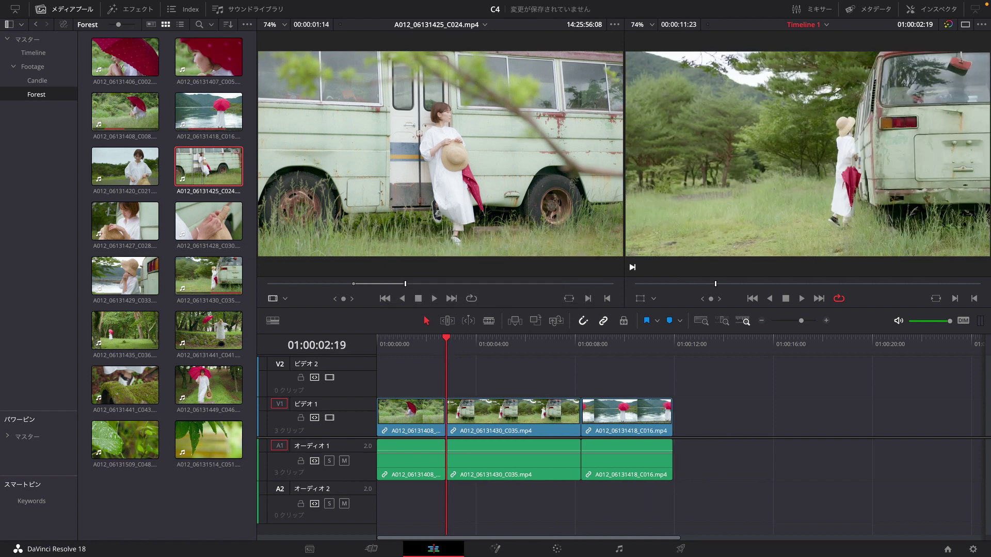
key(ctrl+s)
Step: Place the timeline playhead at 01:00:04:18
drag(446, 341, 441, 341)
click(576, 344)
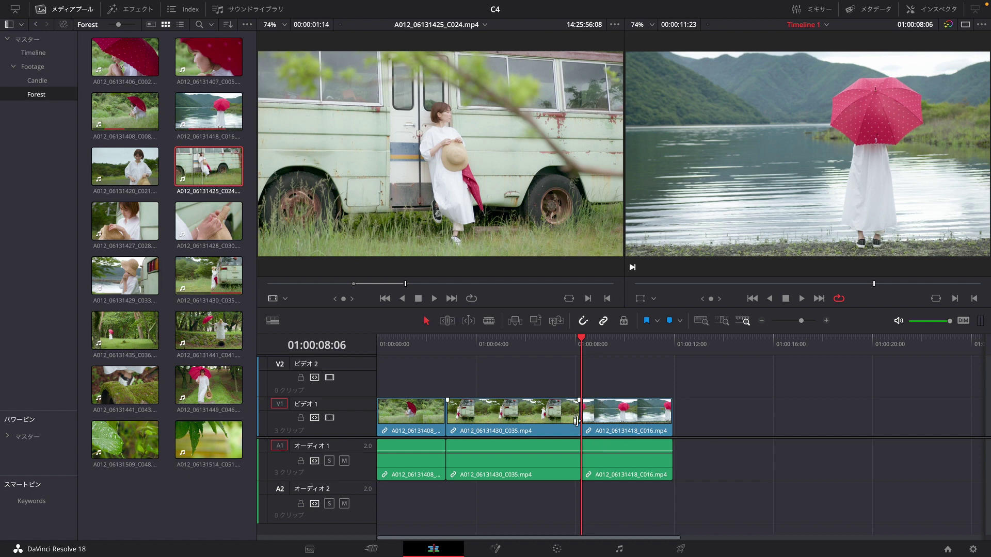
click(496, 346)
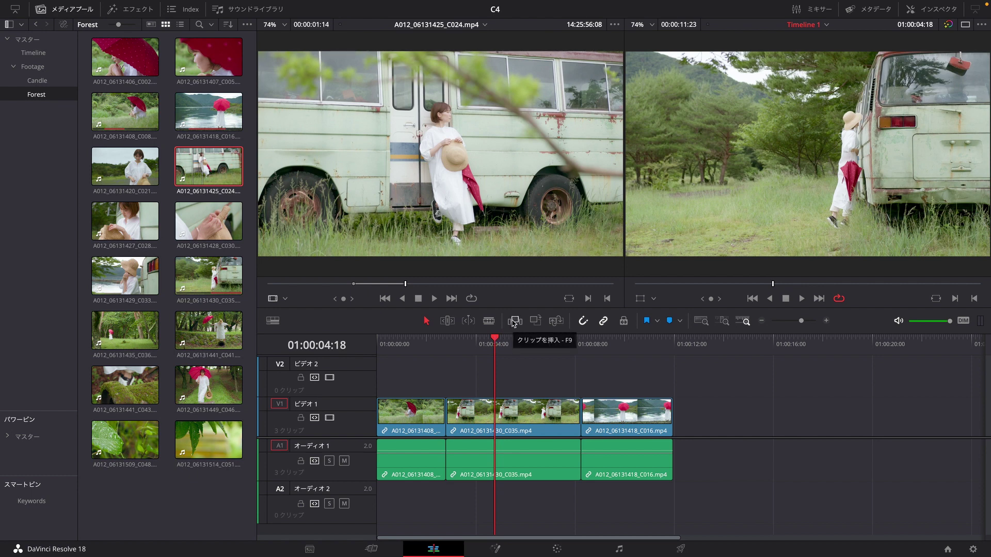
Step: Insert the source clip at 01:00:04:18 inside C035, ripple-delete that piece, and save
click(514, 322)
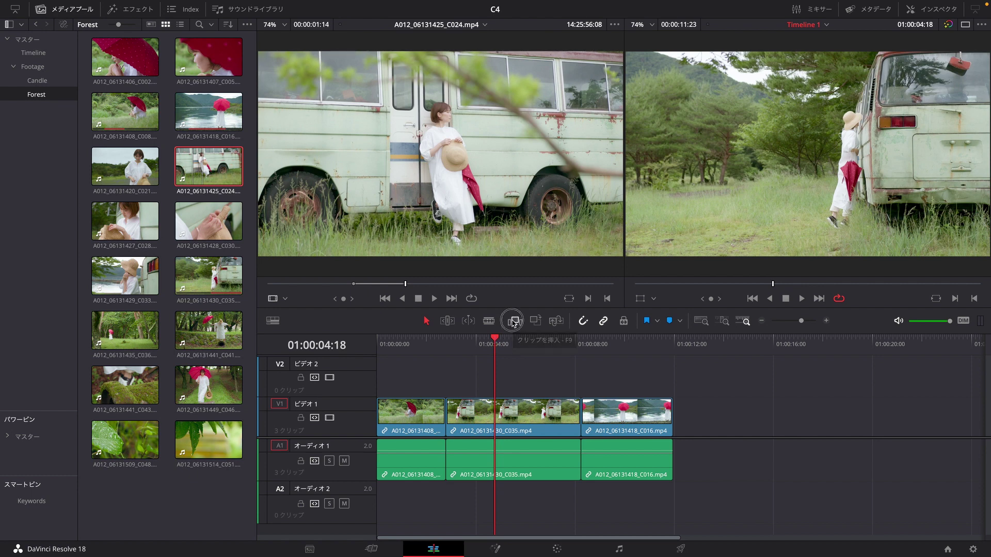
click(480, 412)
ctrl+click(560, 415)
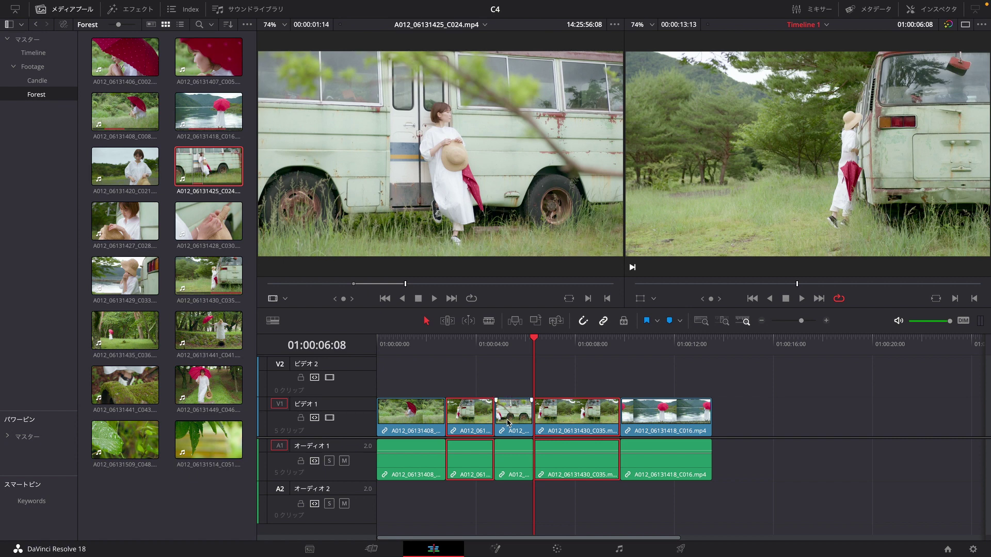
drag(508, 421, 513, 416)
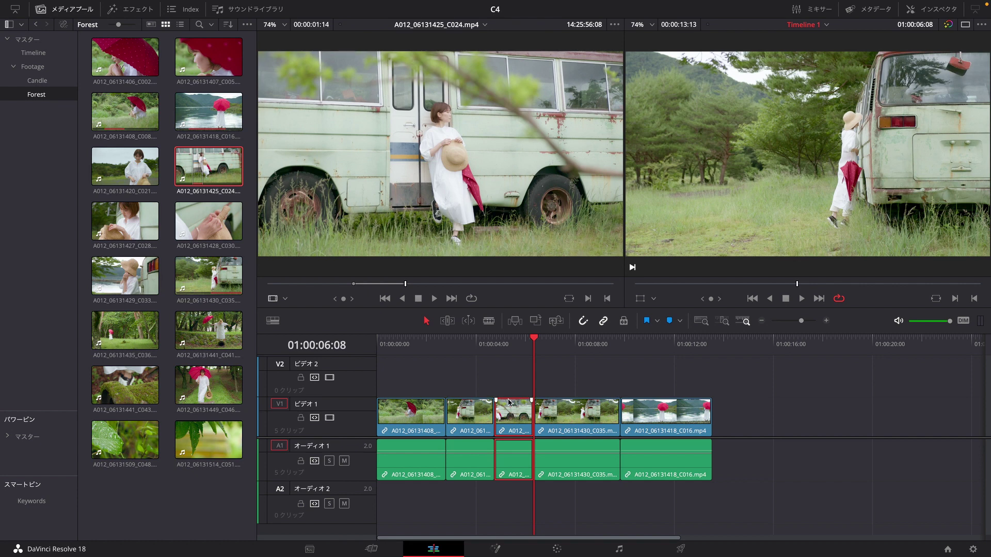
key(Delete)
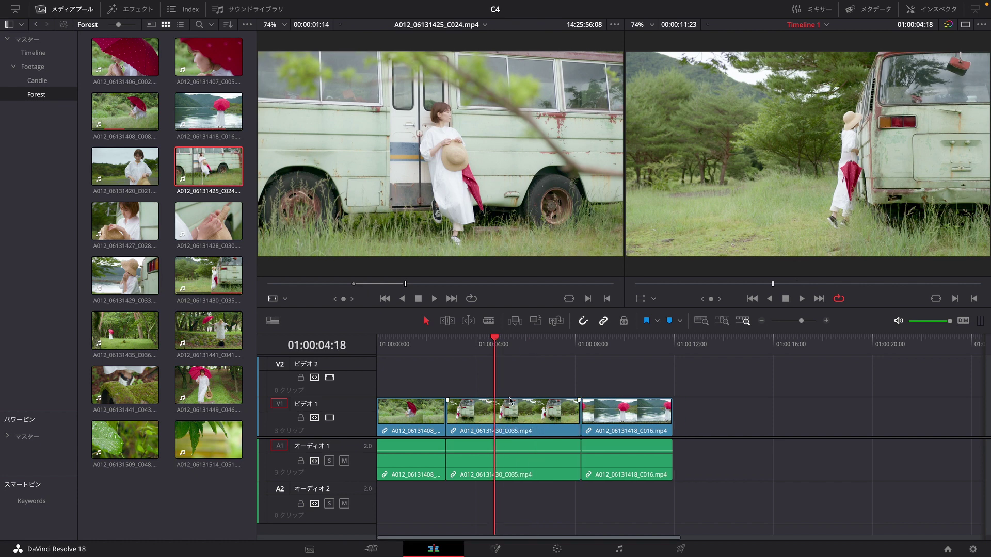
key(ctrl+s)
drag(476, 342, 447, 342)
mouse_move(442, 193)
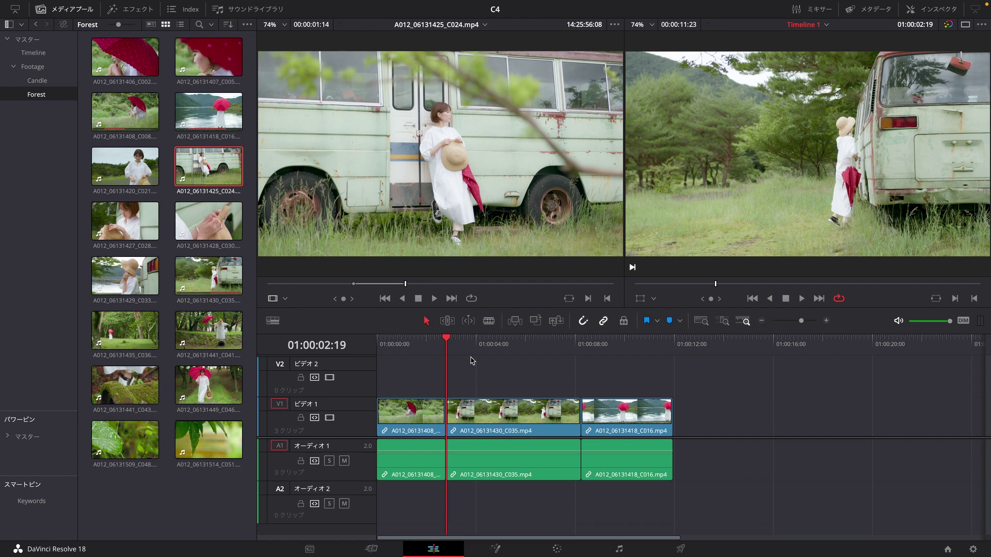
drag(442, 340, 444, 340)
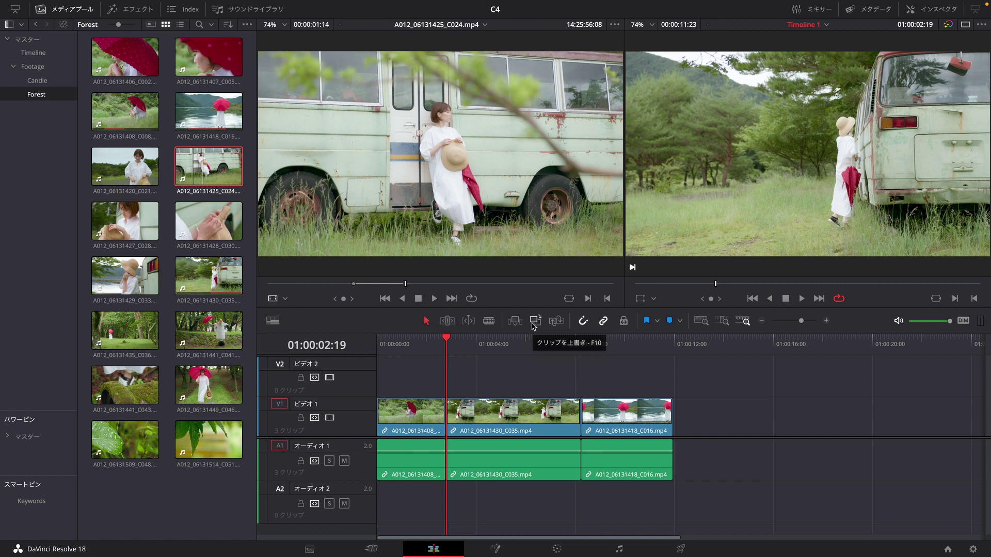
click(533, 325)
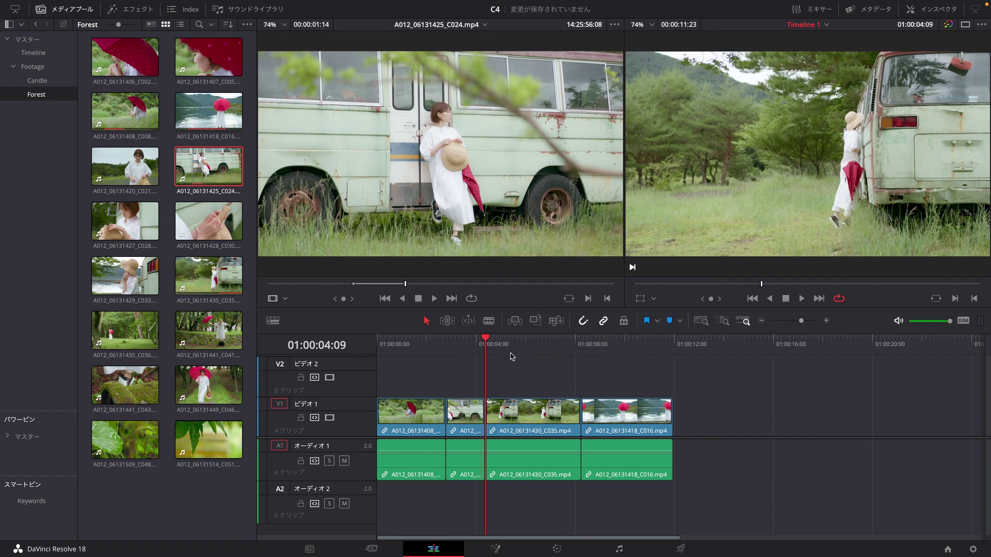
key(ctrl+z)
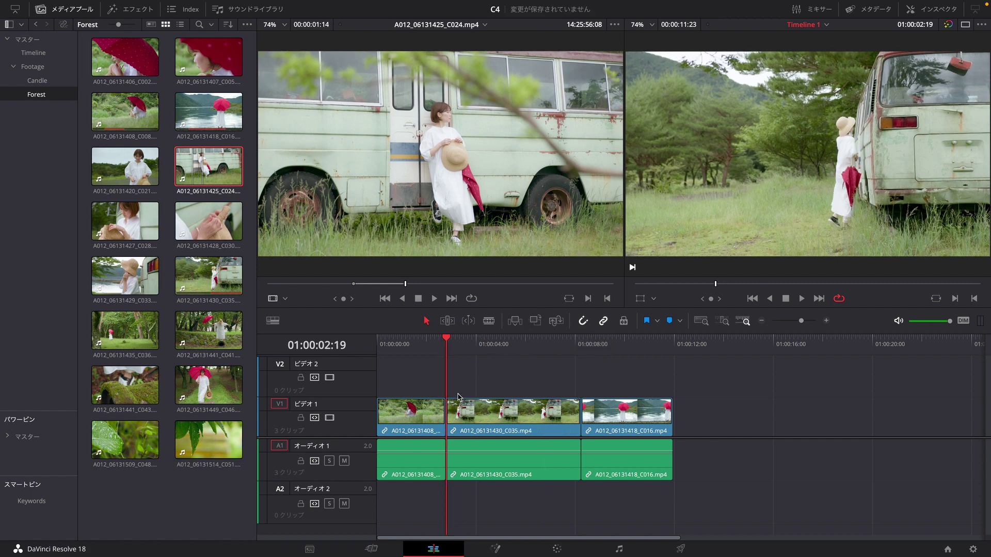
drag(468, 374, 626, 409)
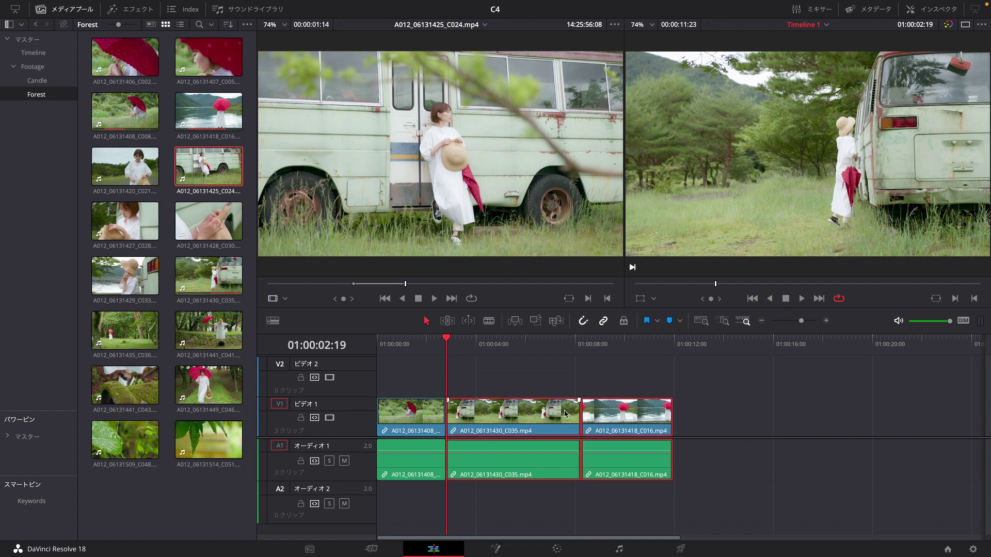
drag(513, 383, 586, 400)
drag(526, 382, 619, 420)
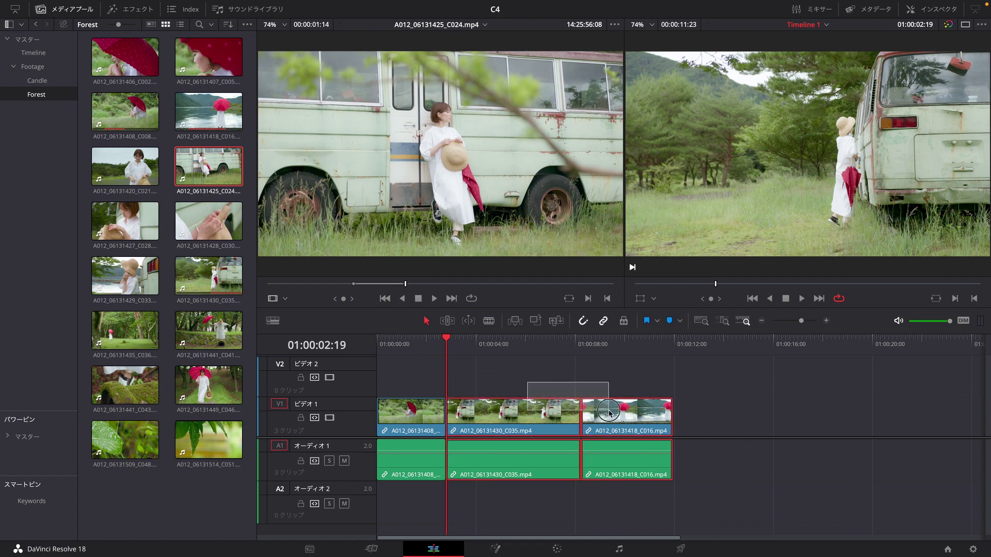
drag(501, 416, 585, 419)
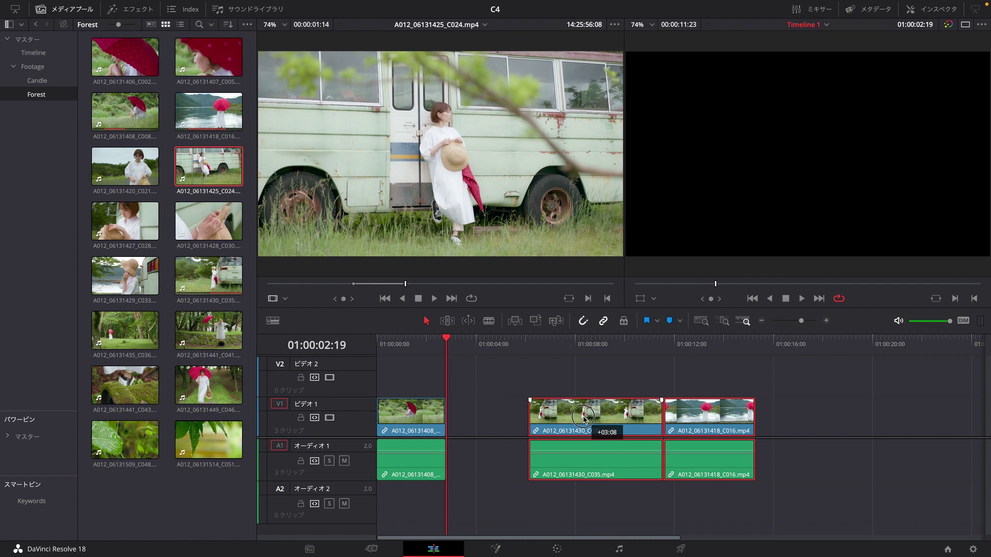
key(ctrl+z)
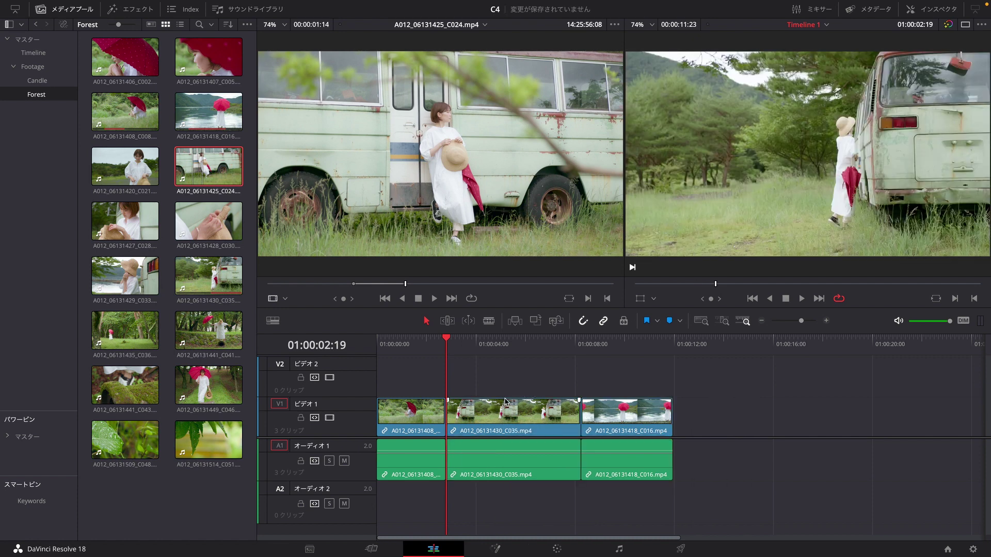
key(ctrl+s)
click(523, 322)
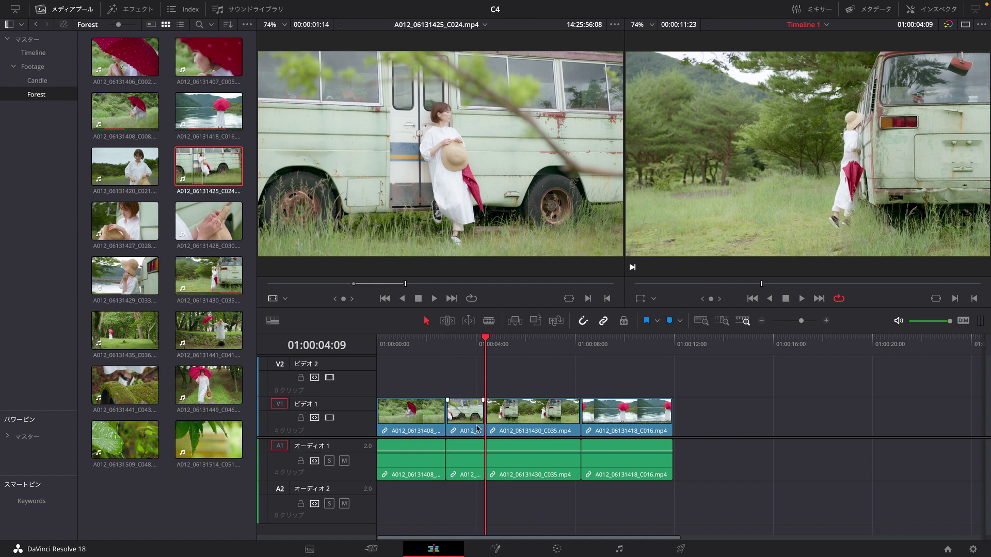
key(ctrl+z)
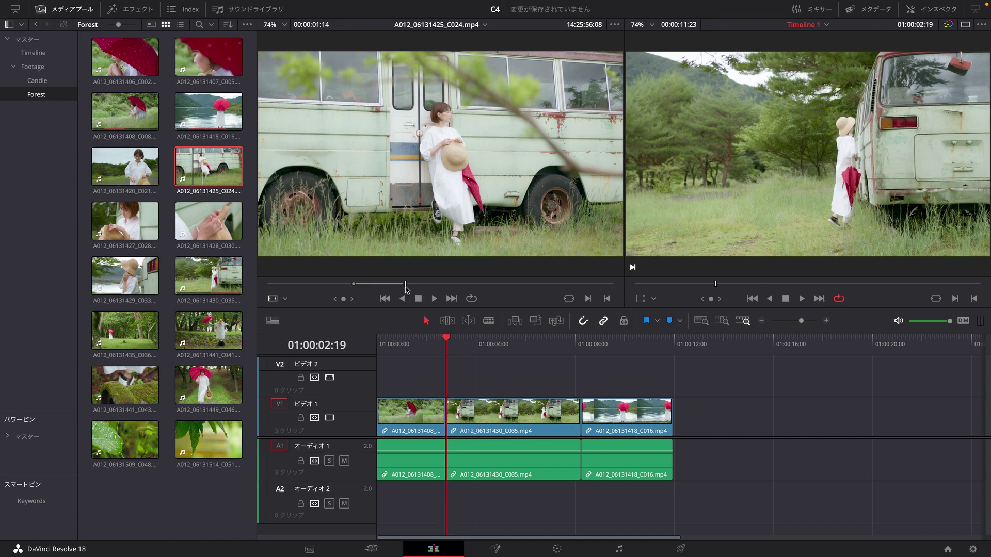
click(405, 286)
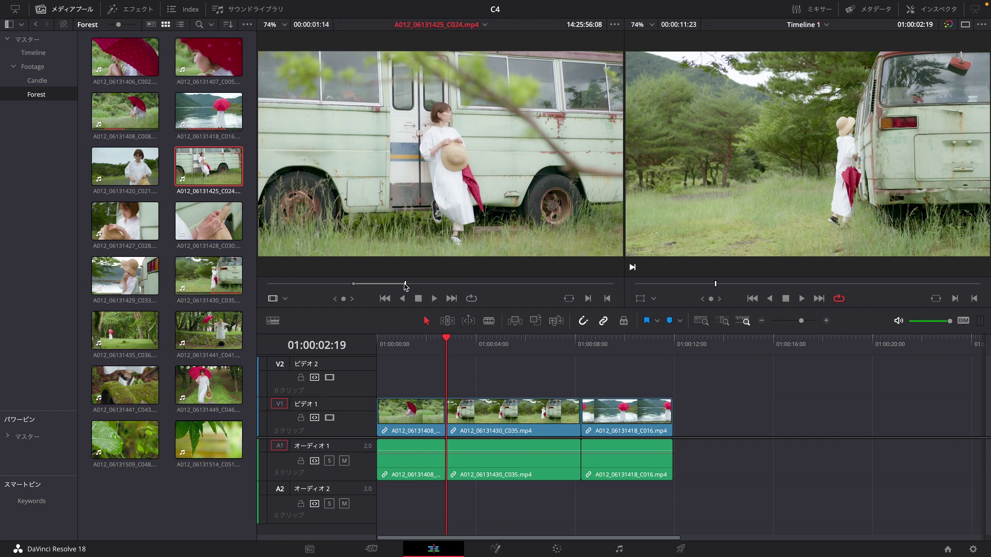
drag(405, 286, 505, 287)
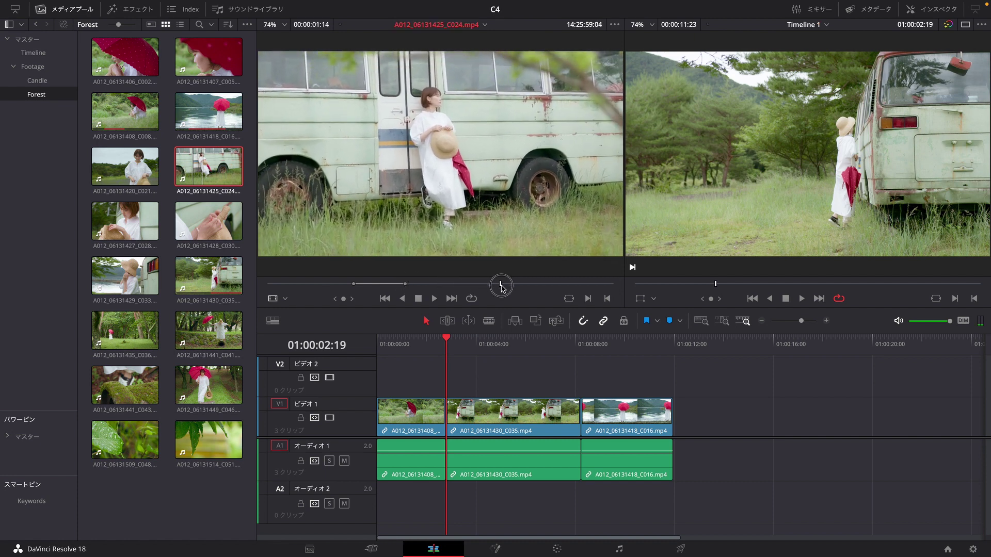
drag(505, 288, 521, 289)
key(o)
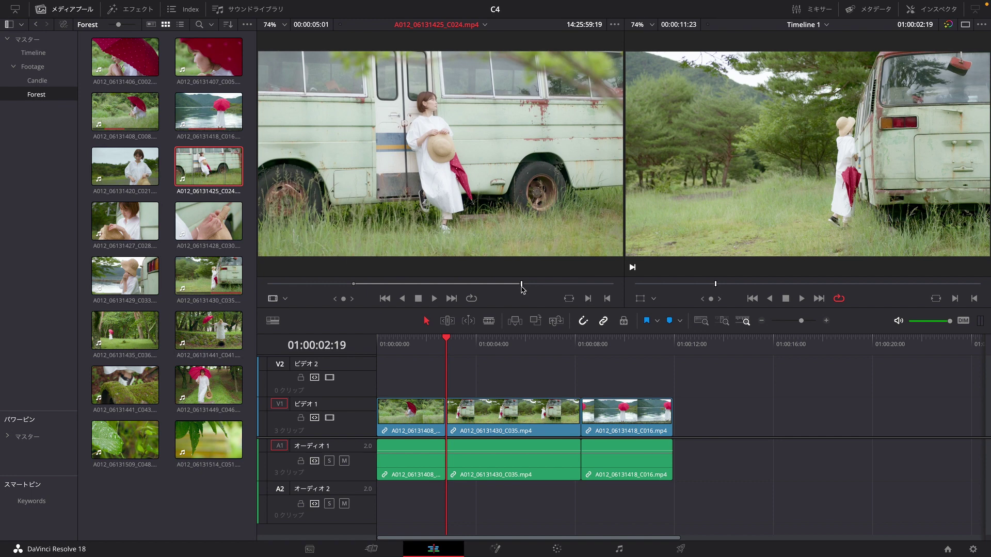
click(535, 326)
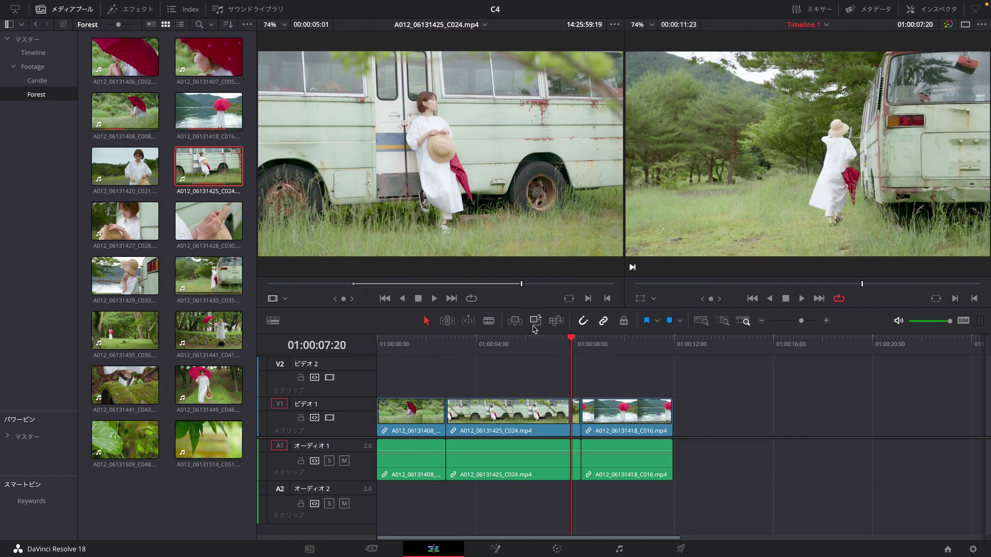
key(ctrl+z)
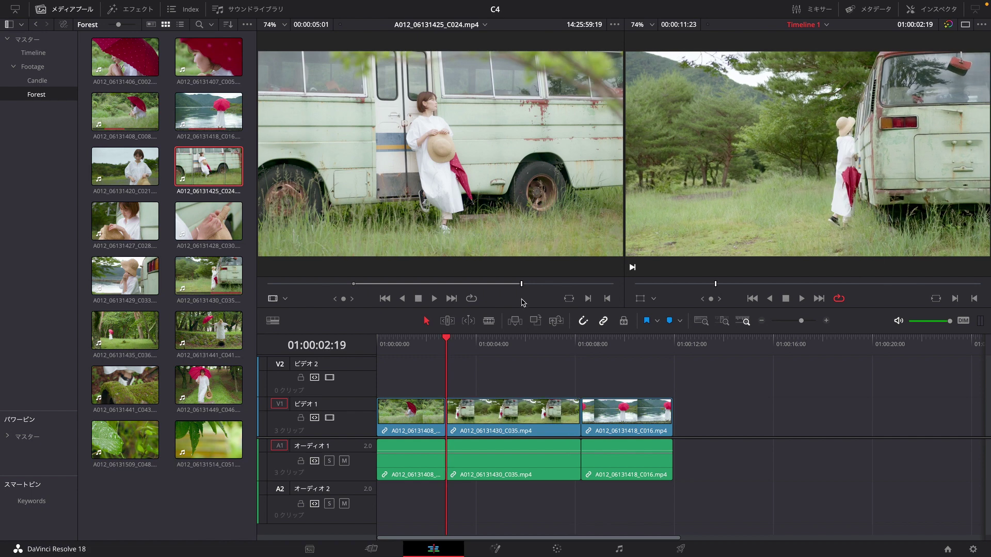
click(531, 284)
drag(533, 287, 574, 287)
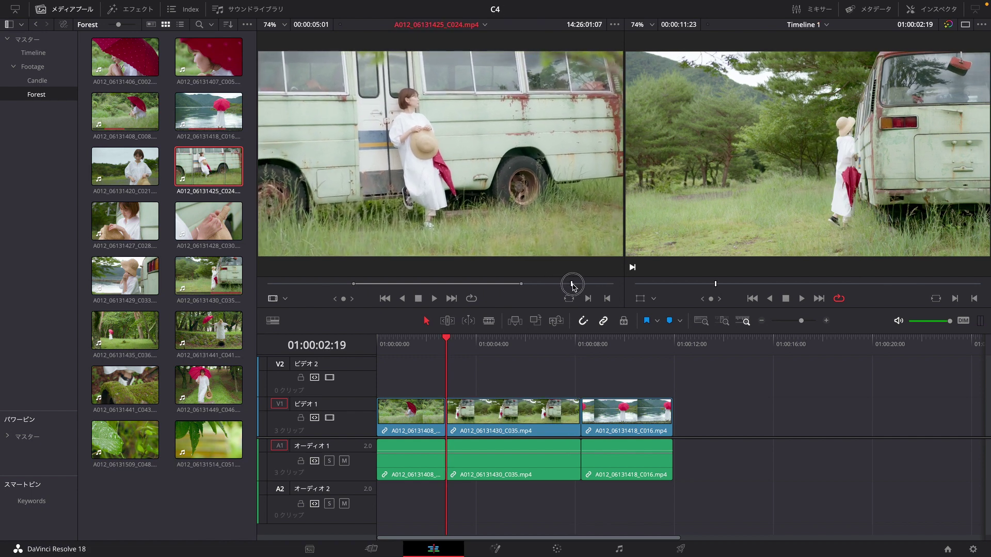
click(520, 324)
key(ctrl+z)
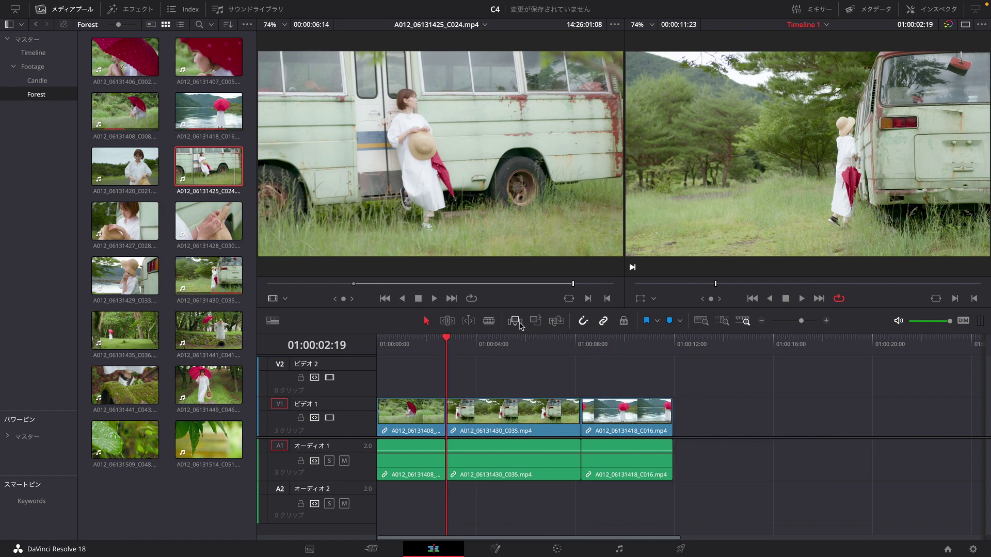
click(535, 322)
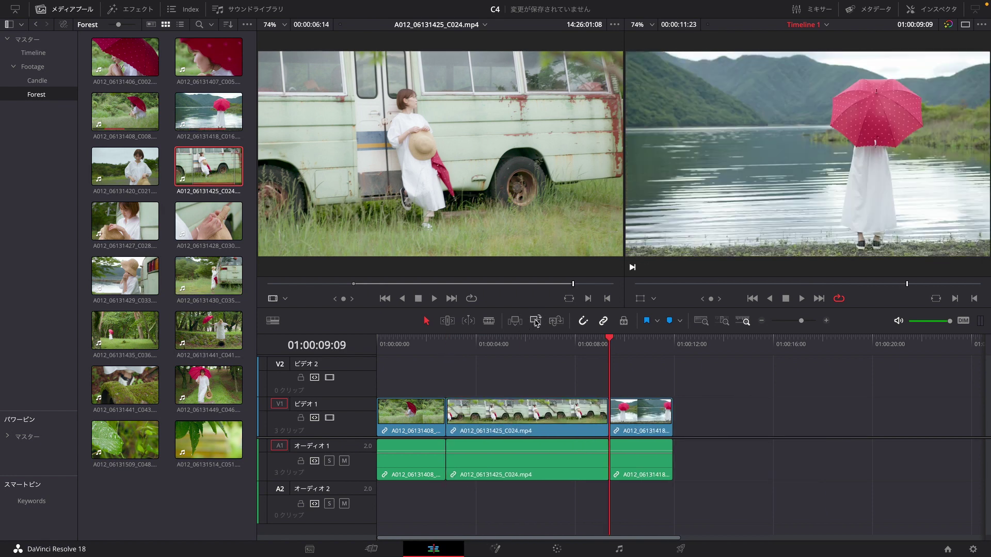
key(ctrl+z)
click(563, 414)
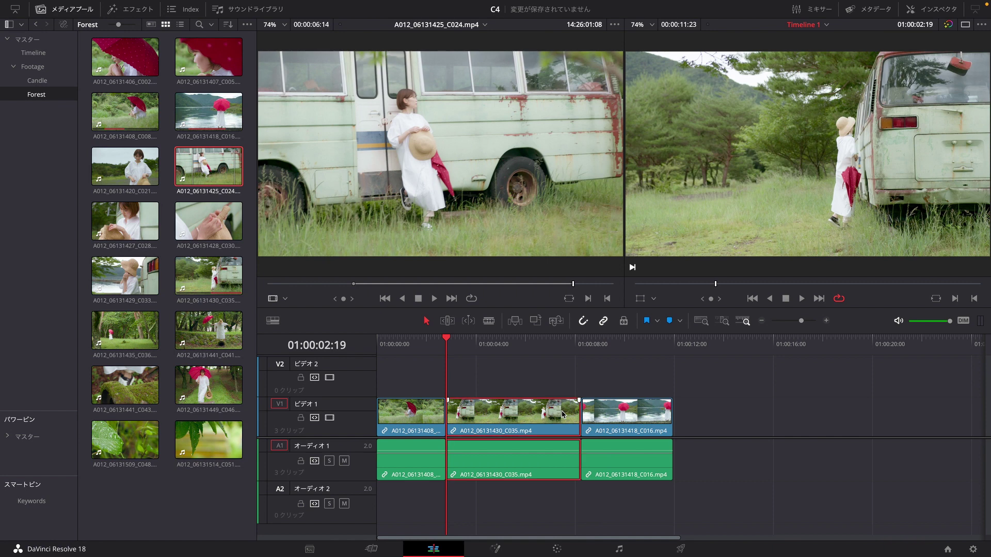
click(601, 409)
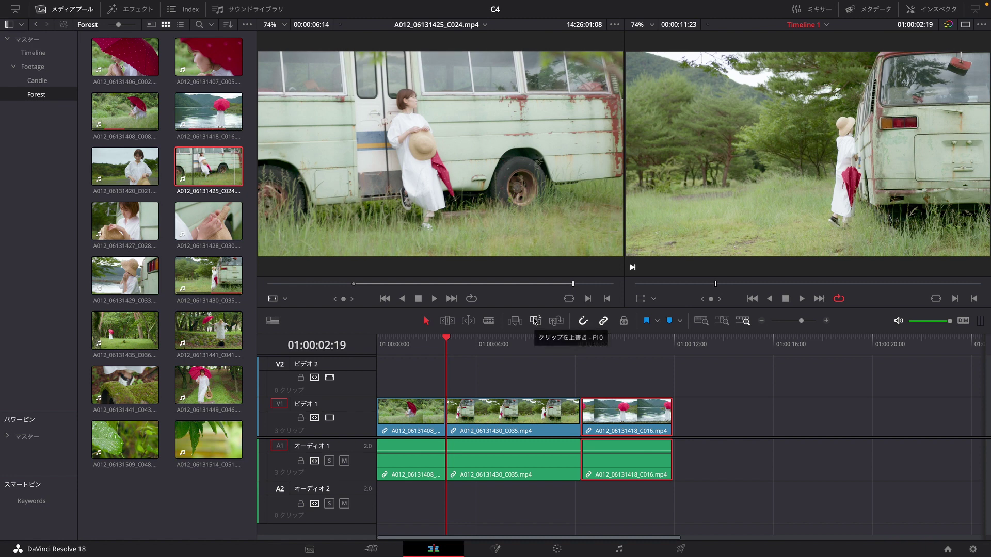
Step: Try overwriting from the playhead with C024, undo it, and save the project
click(535, 321)
key(ctrl+z)
key(ctrl+shift+z)
key(ctrl+z)
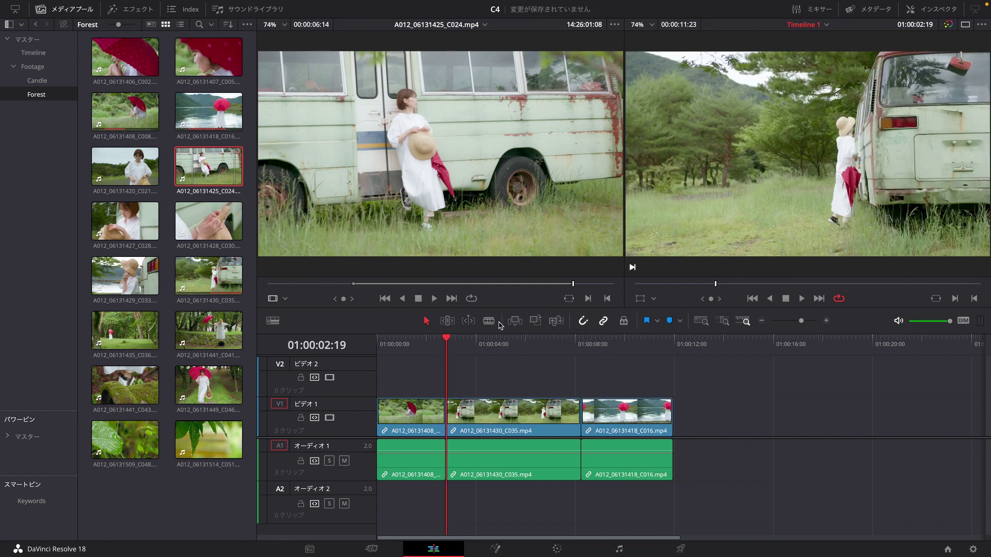
key(ctrl+s)
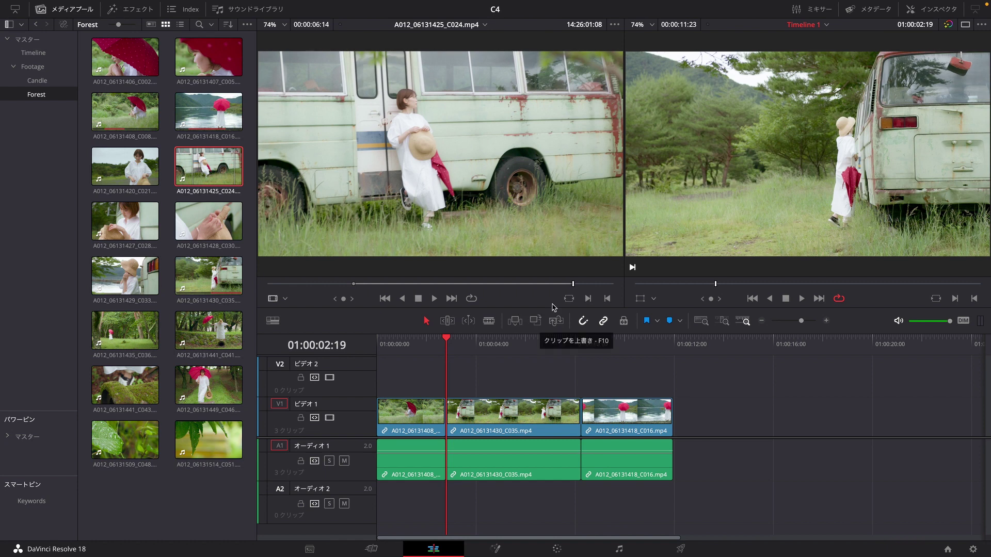
Step: Replace the third Video 1 clip with C024 using Replace Clip
drag(524, 284, 452, 285)
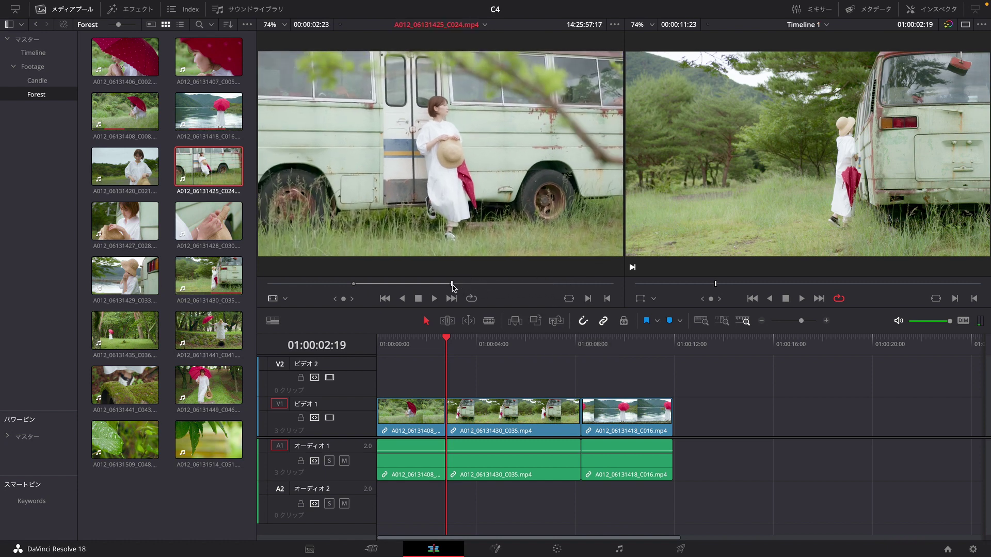
drag(539, 347, 583, 347)
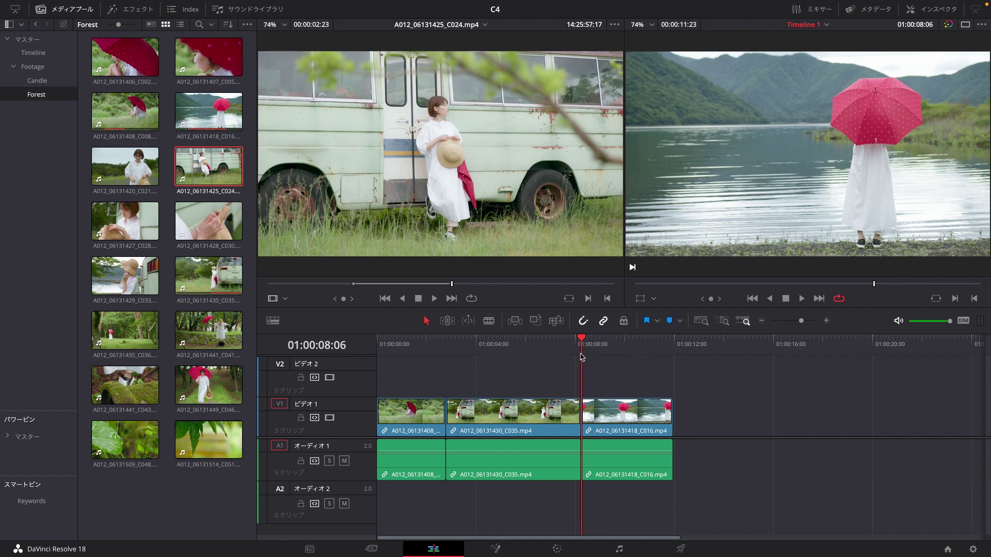
click(557, 321)
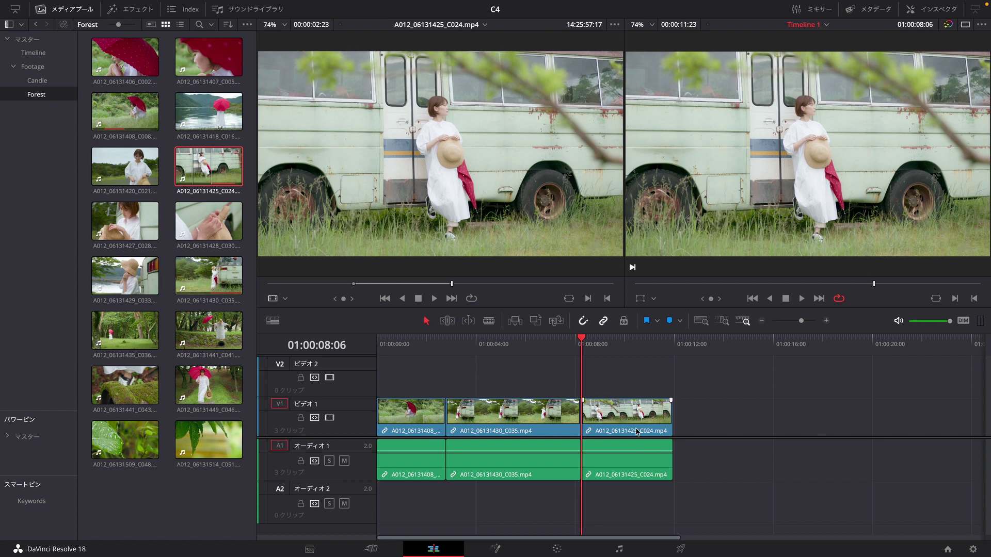
drag(579, 345, 398, 345)
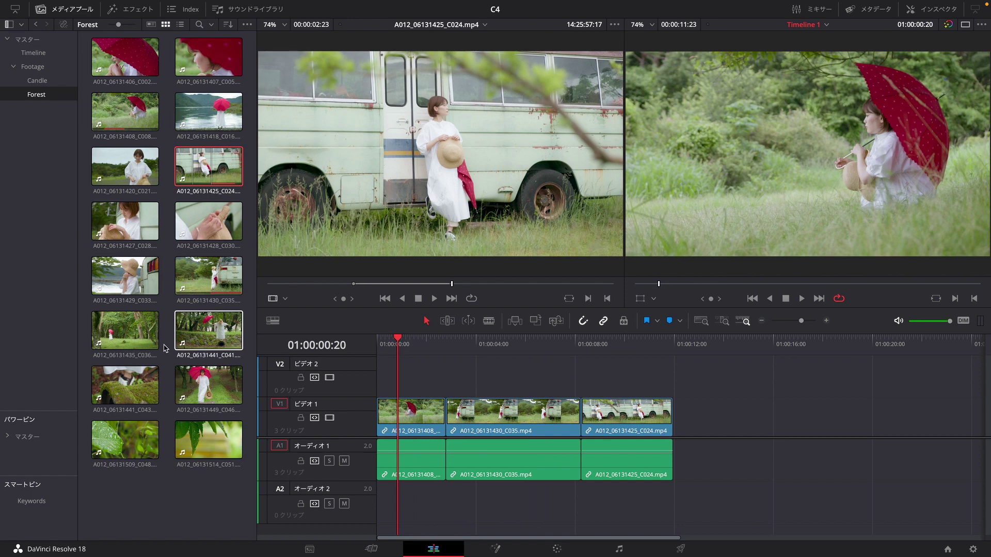
Step: Mark an In/Out range on the C051 leaf clip and replace the first timeline clip with it
click(198, 426)
drag(343, 284, 430, 284)
key(i)
key(o)
click(401, 370)
key(Left)
key(Left)
key(Left)
click(418, 414)
key(Home)
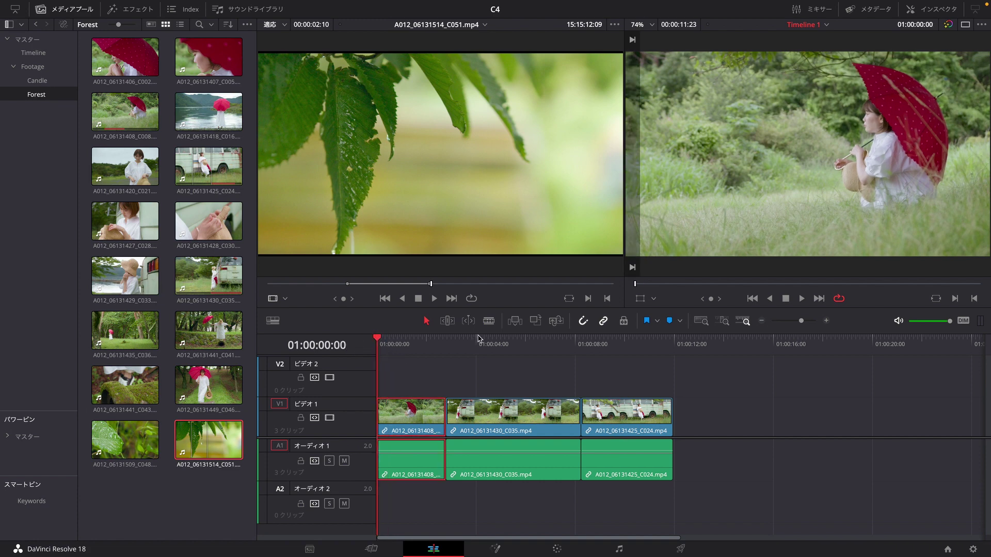
click(556, 321)
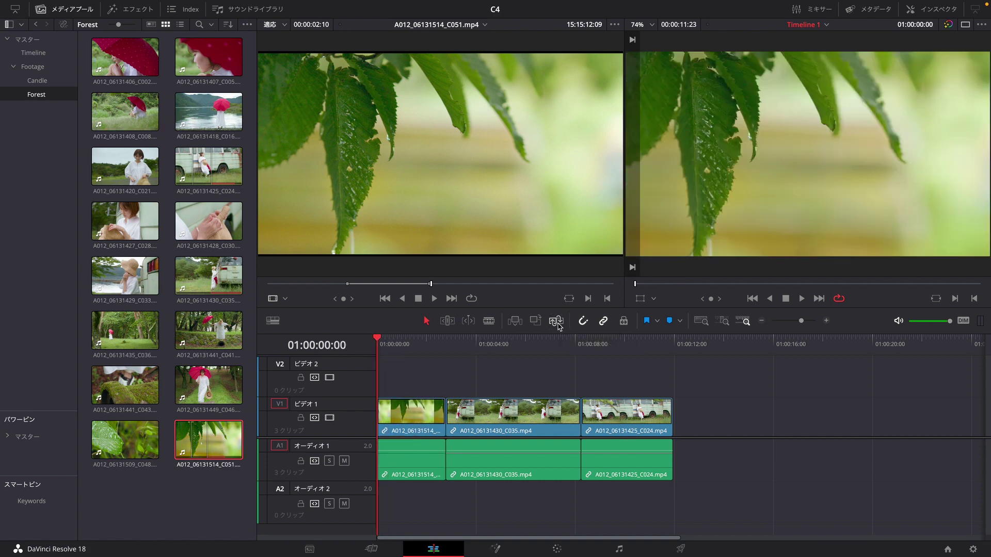
Step: Mark a timeline range from 01:00:04:09 to 01:00:06:16 inside C035
drag(391, 349, 538, 356)
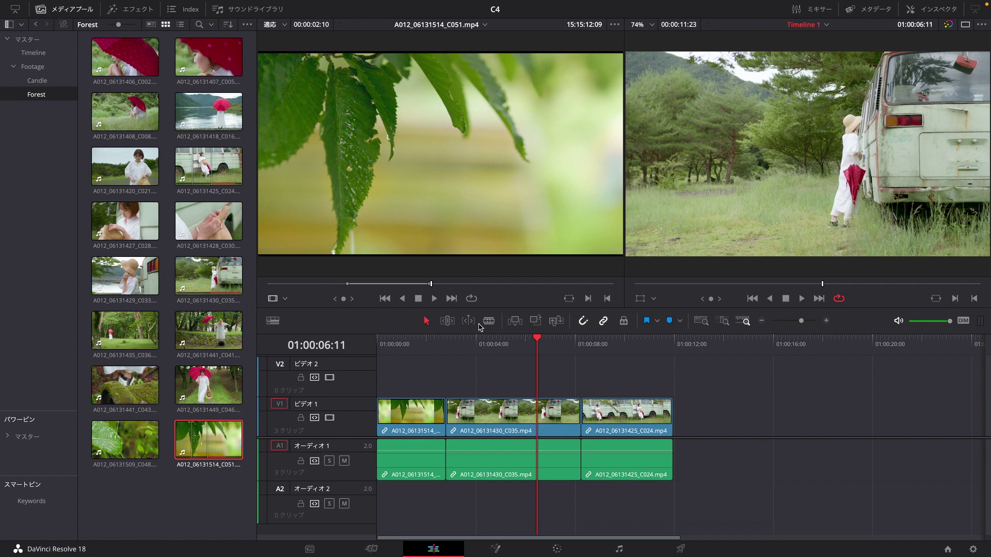
click(446, 342)
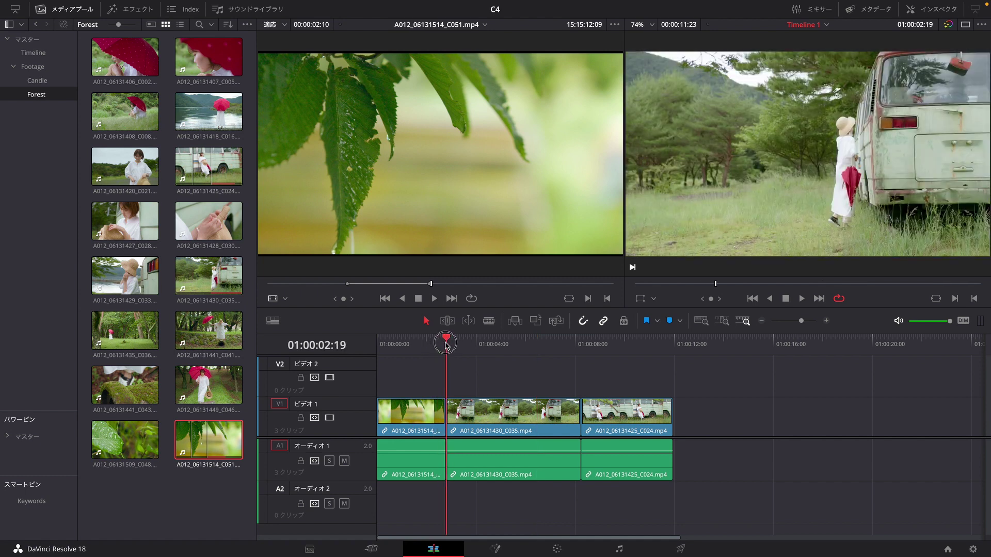
mouse_move(446, 344)
mouse_down()
mouse_move(499, 343)
mouse_move(480, 343)
mouse_up()
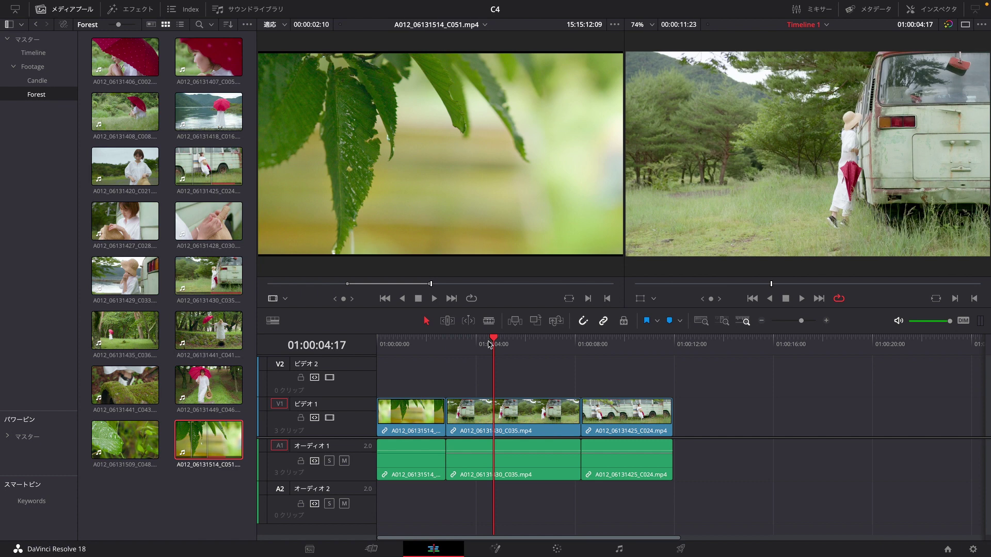
drag(481, 344, 486, 345)
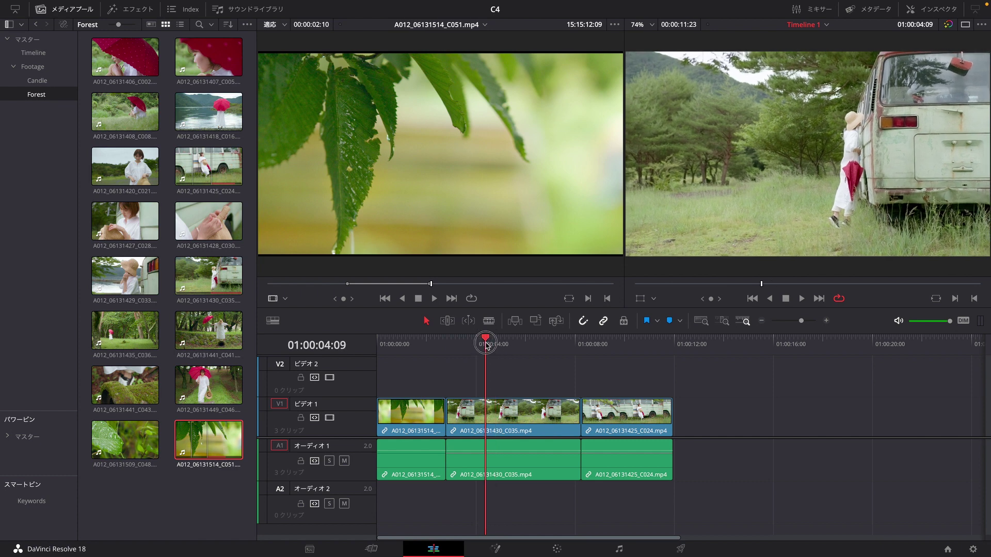
key(i)
mouse_move(486, 345)
mouse_down()
mouse_move(542, 345)
mouse_move(533, 345)
mouse_up()
key(o)
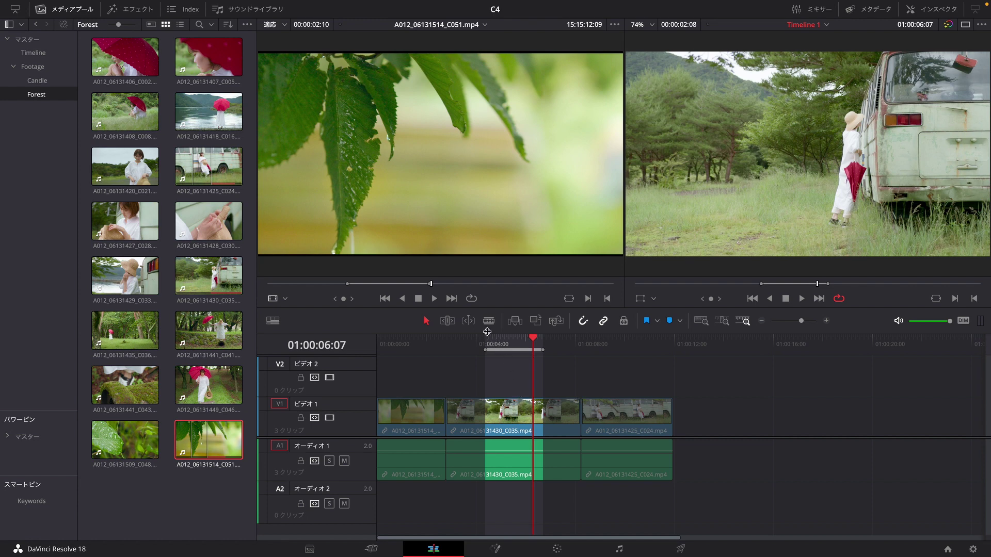
Step: Mark an In/Out range on C033, overwrite the marked C035 range with it, and save
mouse_move(469, 248)
click(111, 261)
click(382, 282)
key(i)
drag(382, 282, 476, 283)
key(o)
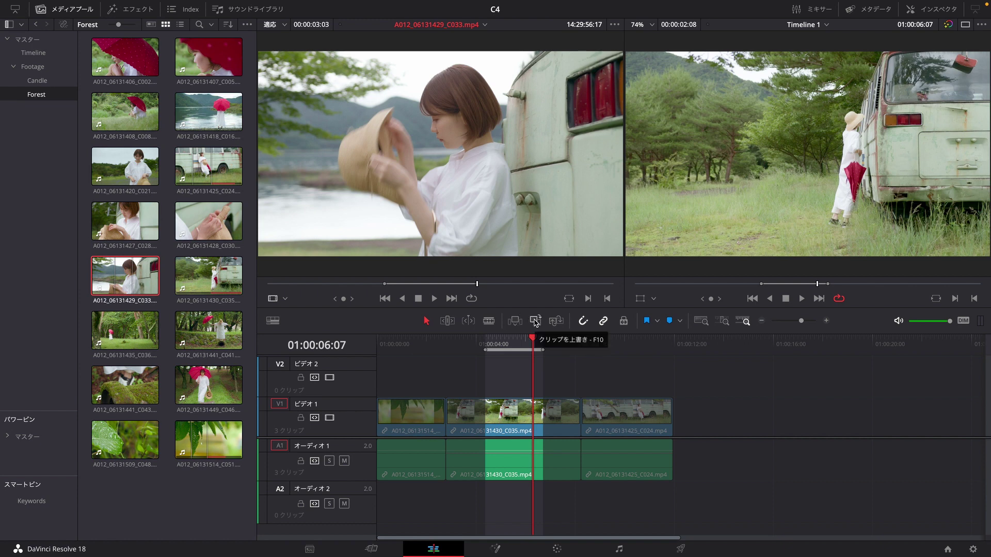
click(535, 323)
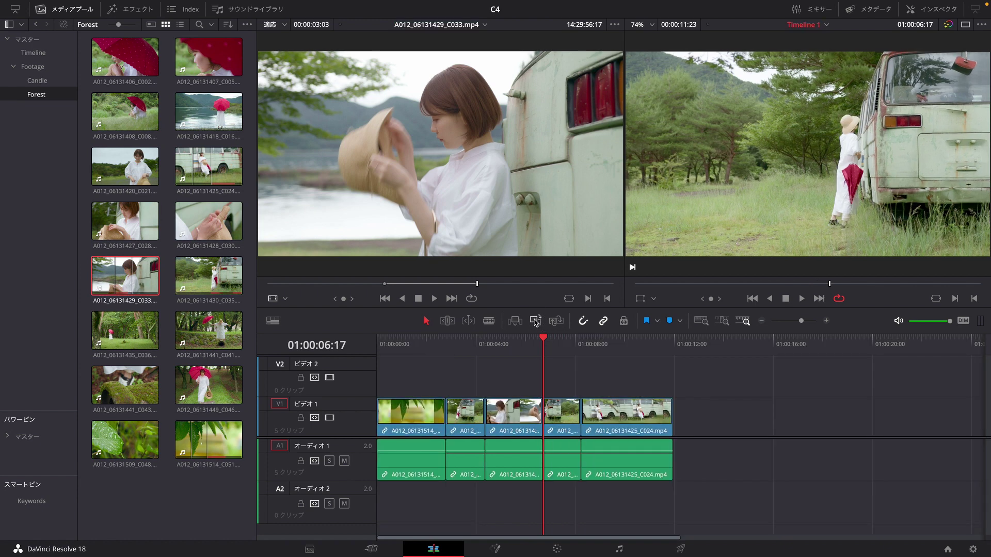
key(ctrl+s)
Step: Mark the clip ranges on Video 1, then undo the C033 overwrite
key(x)
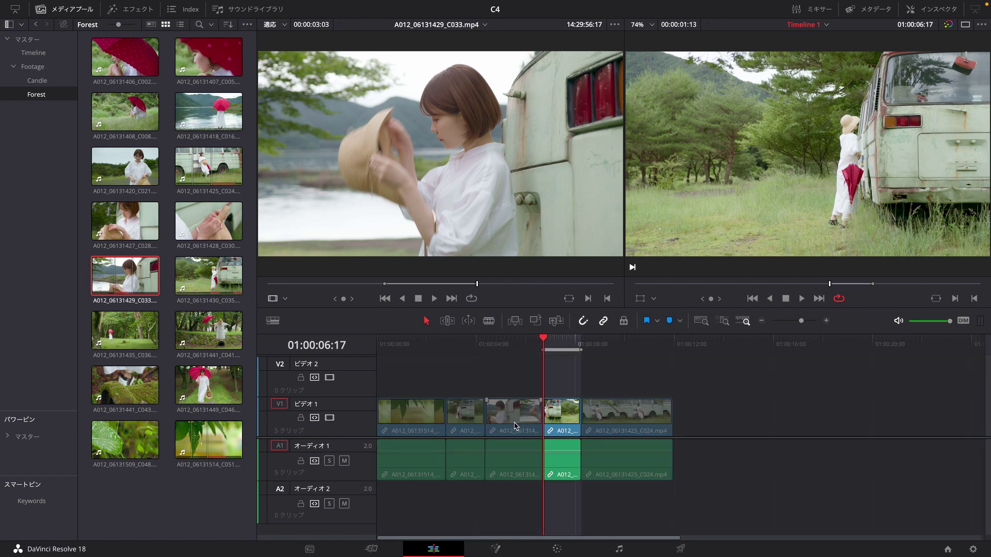
key(Up)
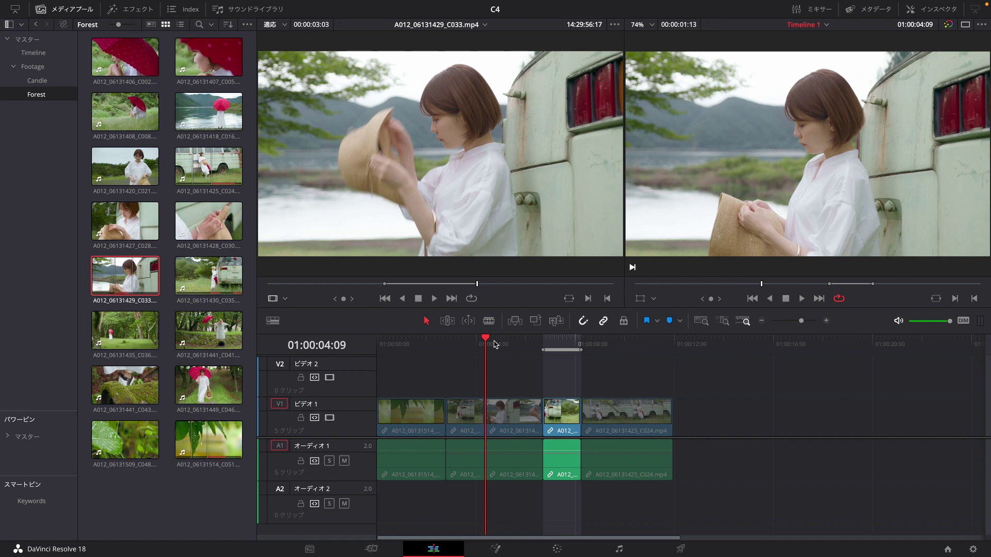
key(x)
key(ctrl+z)
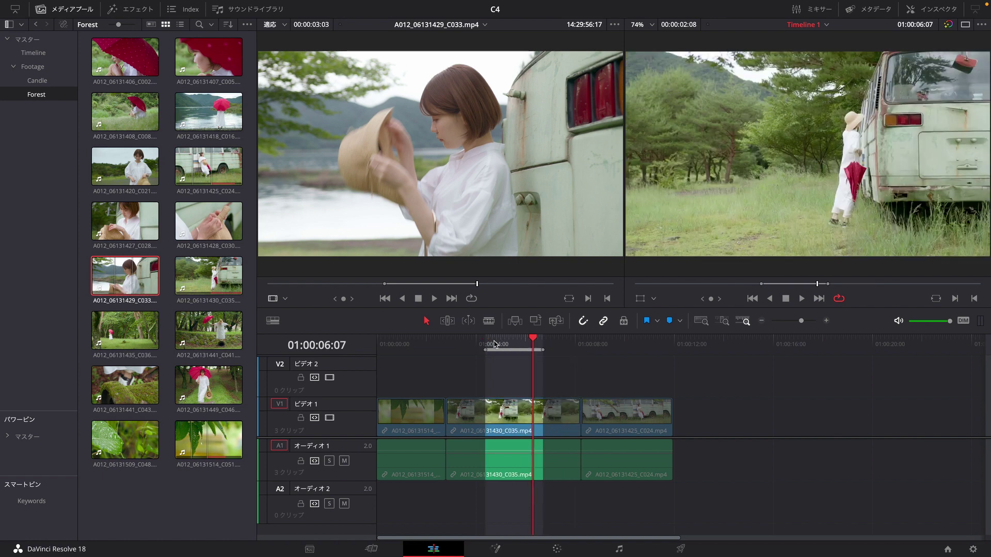
Step: Mark a timeline range from 01:00:00:23 to 01:00:01:18 and play it back
click(485, 341)
click(464, 341)
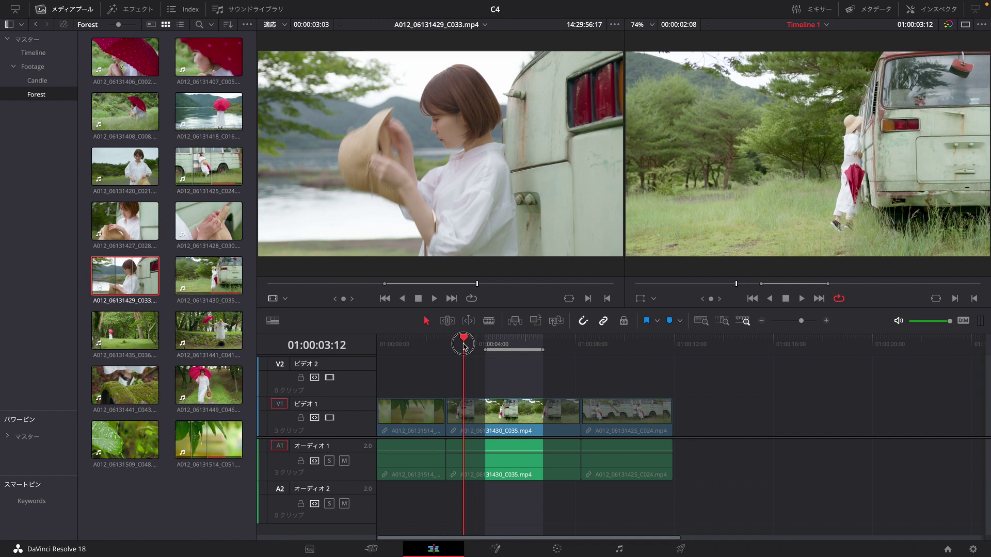
click(401, 343)
key(i)
click(416, 343)
click(420, 343)
key(o)
key(alt+slash)
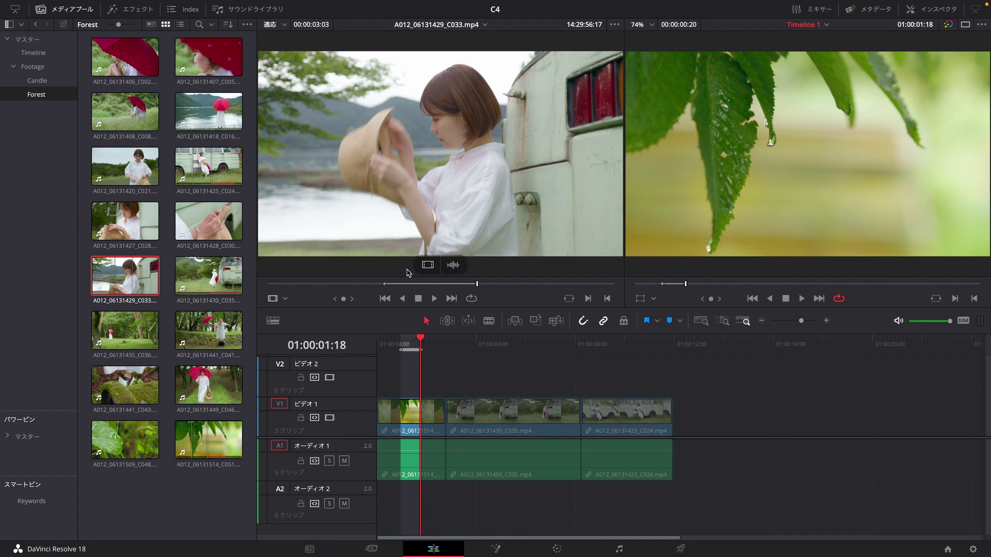
Step: Replace the Video 1 clip with A012_06131429_C033, save, and park at 01:00:09:11
click(554, 322)
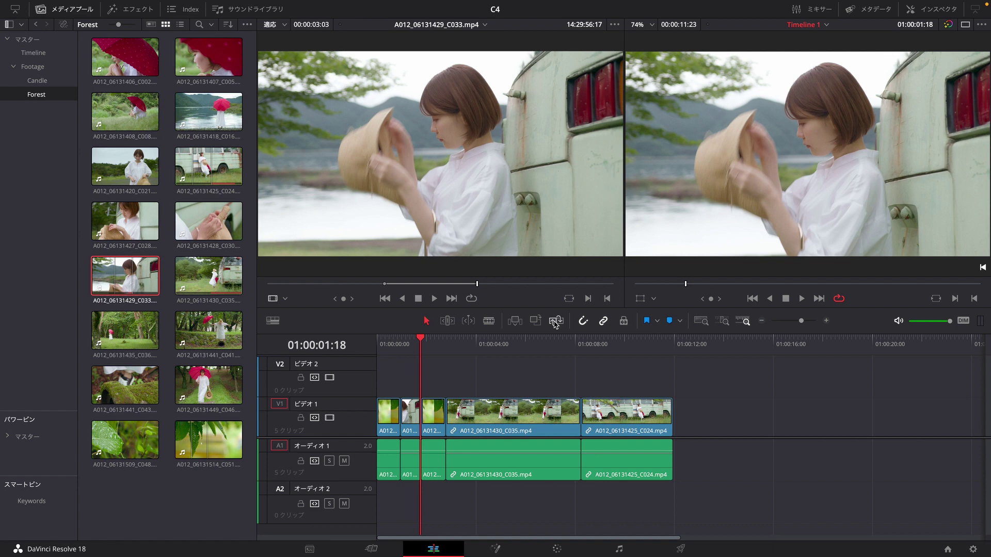
key(ctrl+s)
click(611, 342)
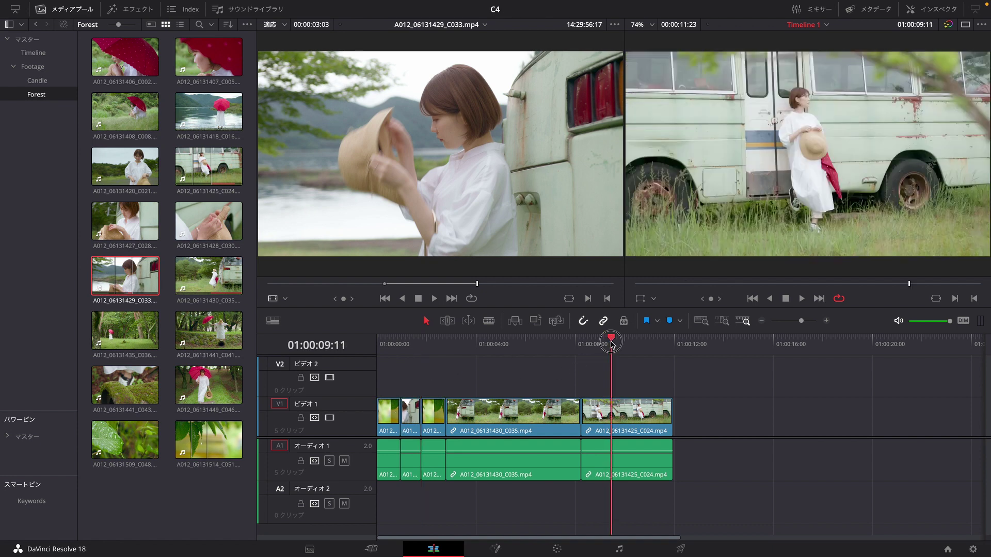
Step: Mark the timeline in point at 01:00:09:11 and out point at 01:00:11:05
key(i)
key(space)
key(space)
key(o)
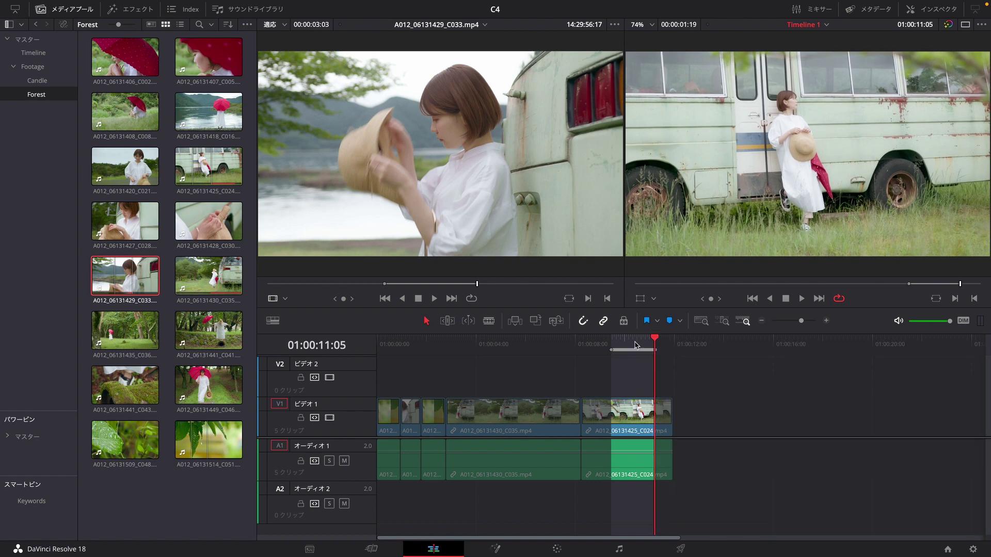
Step: Load forest clip A012_06131441_C041 cued near 00:00:09:01 and replace the marked range with it
double_click(209, 331)
click(368, 281)
click(383, 282)
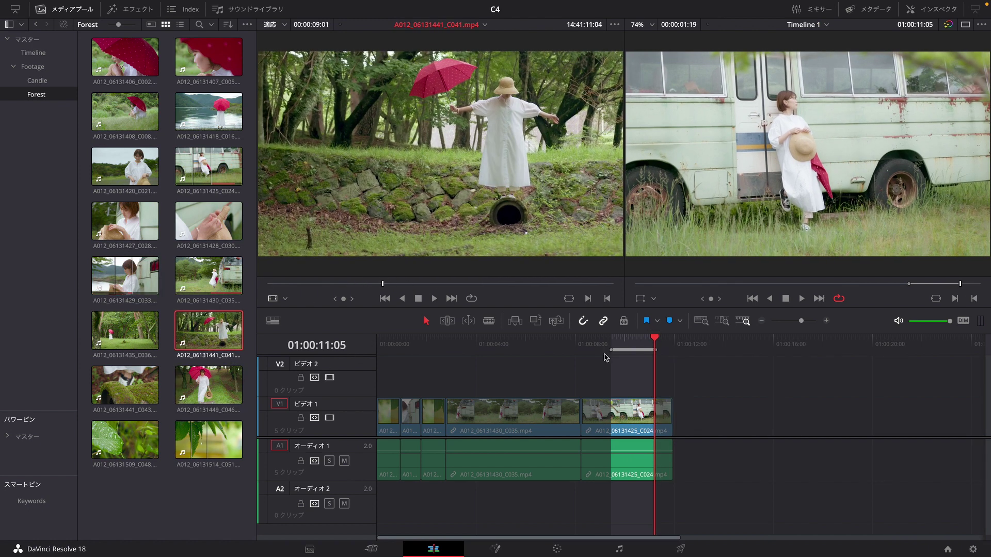
click(556, 322)
click(612, 348)
drag(615, 351, 643, 350)
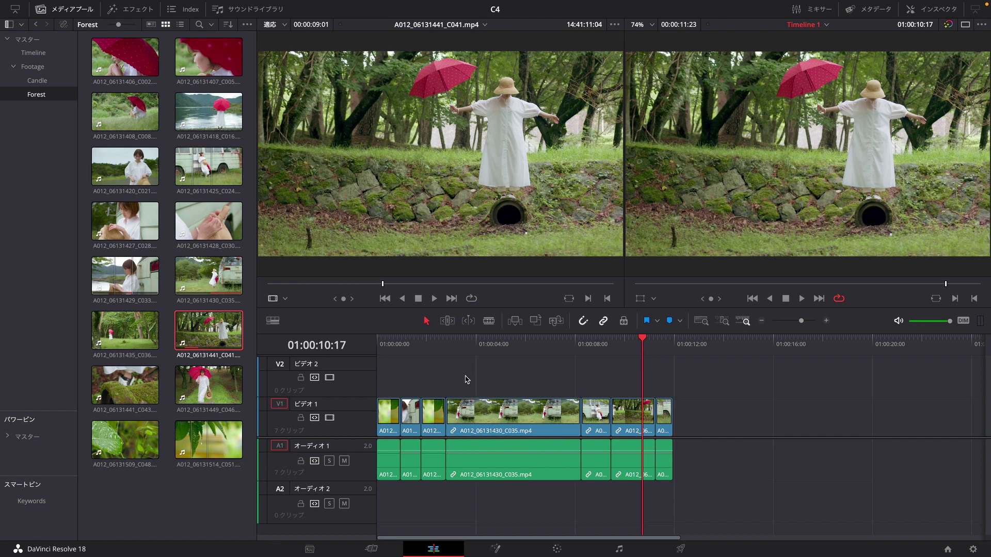
Step: Undo both replacements, undo a trial delete, clear in/out marks, and park at 01:00:04:03
key(ctrl+z)
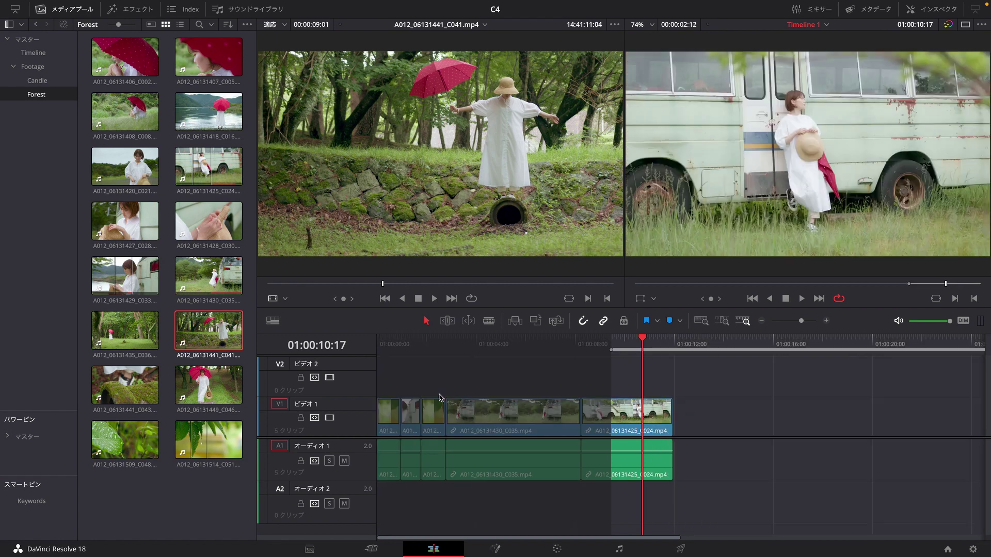
key(ctrl+z)
key(ctrl+z)
key(ctrl+z)
key(ctrl+z)
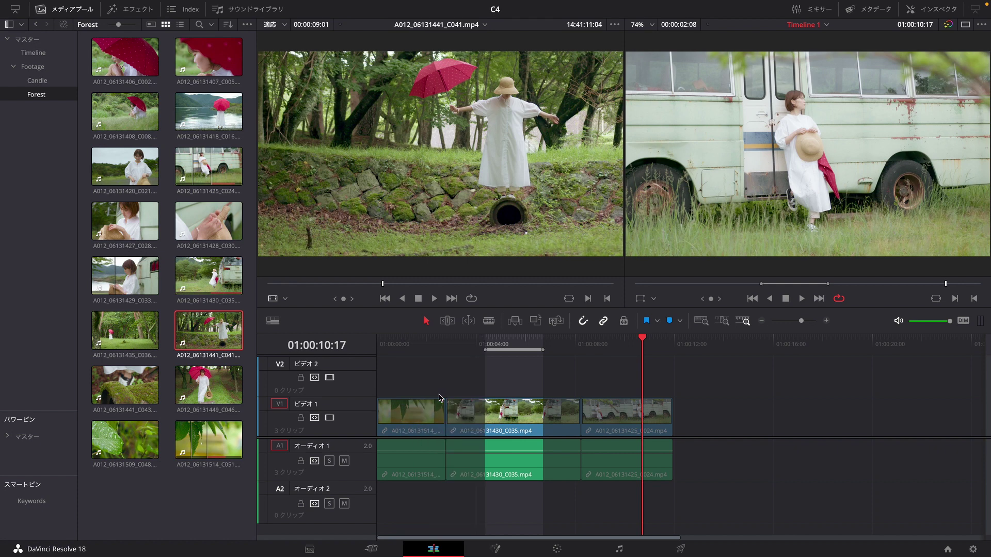
key(BackSpace)
key(ctrl+z)
key(alt+x)
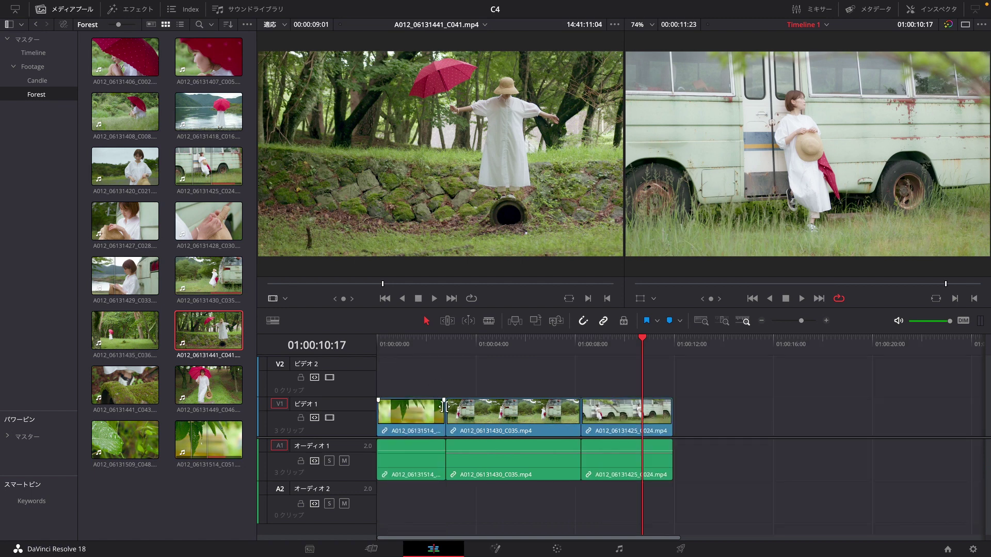
click(480, 347)
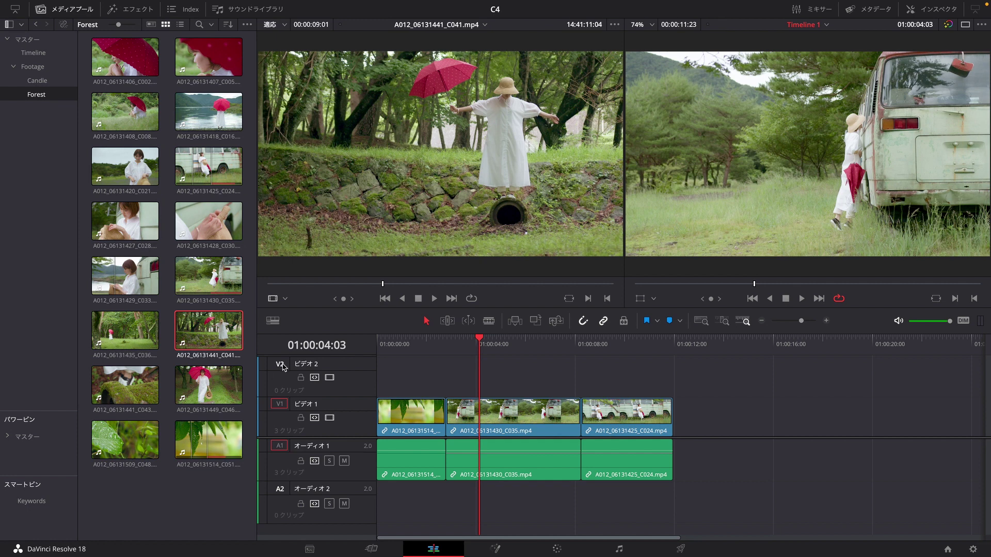
Step: Patch source to V2 and A2, mark the source range ending 14:41:10:06, and overwrite at 01:00:04:03
click(279, 365)
mouse_move(397, 284)
mouse_down()
mouse_move(348, 284)
mouse_move(441, 272)
mouse_up()
key(o)
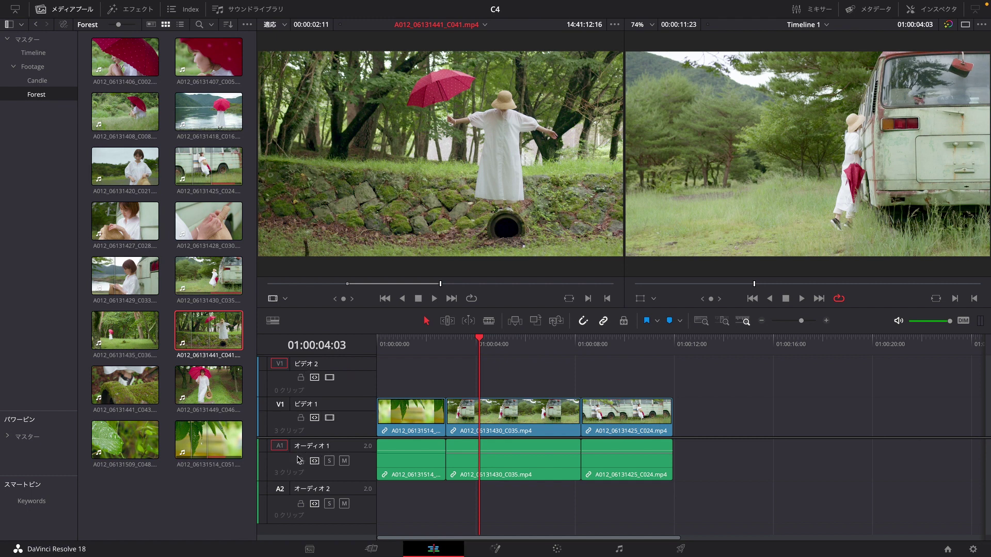
click(279, 490)
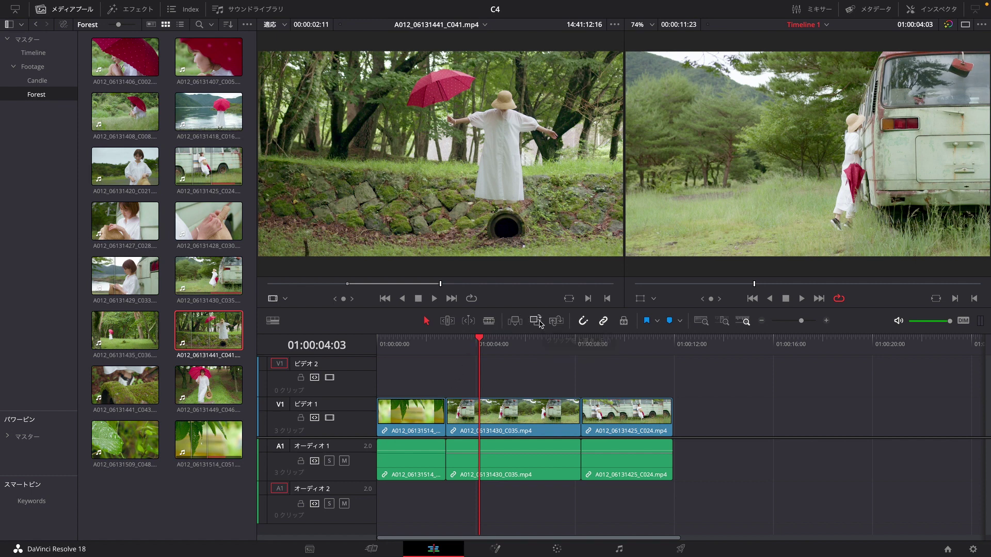
click(539, 322)
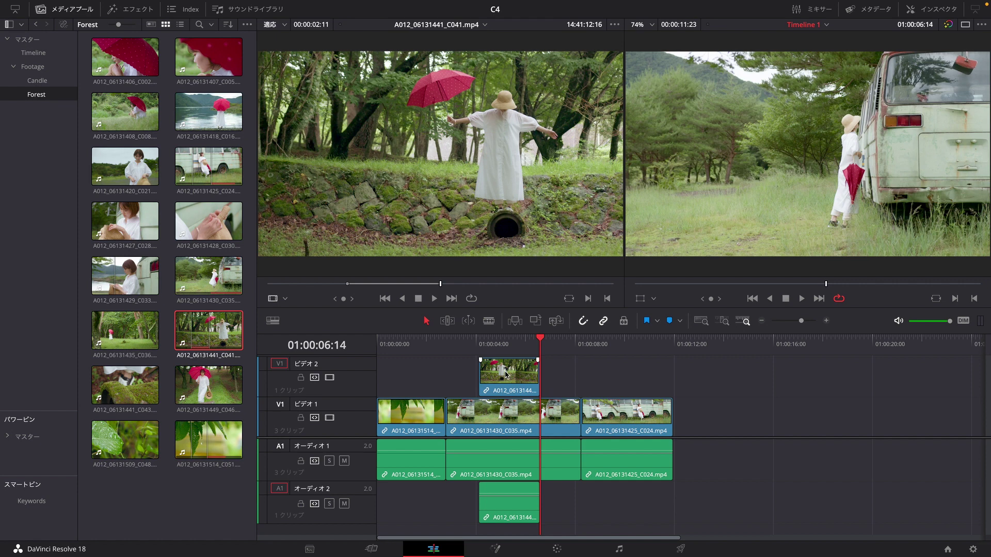
Step: Delete the forest clip from Video 2 and move bus clip A012_06131425_C024 up onto Video 2
drag(506, 375, 635, 375)
key(Delete)
drag(630, 411, 528, 389)
Step: Turn off snapping, overwrite the source clip onto Video 2 at 01:00:04:03, and repatch audio to A1
key(n)
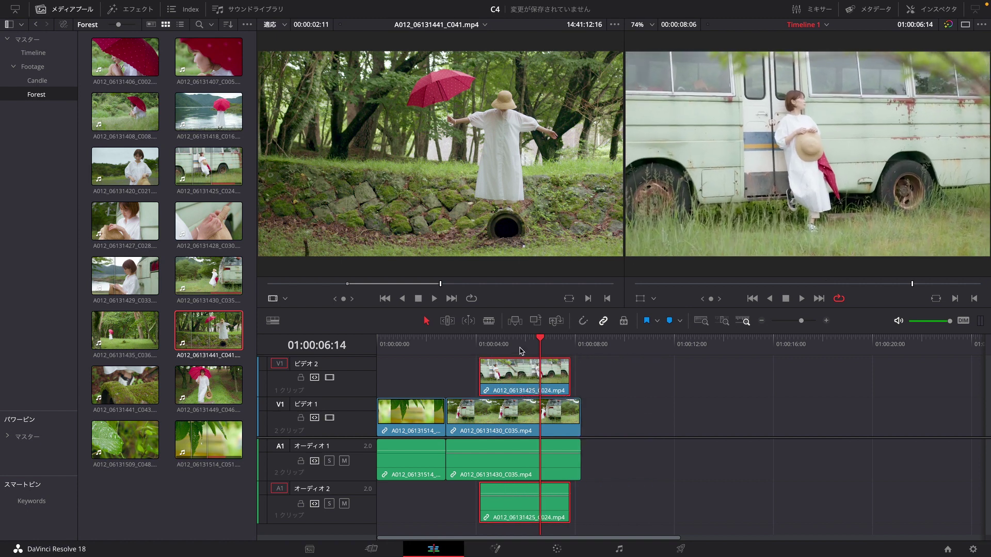
drag(517, 347, 479, 345)
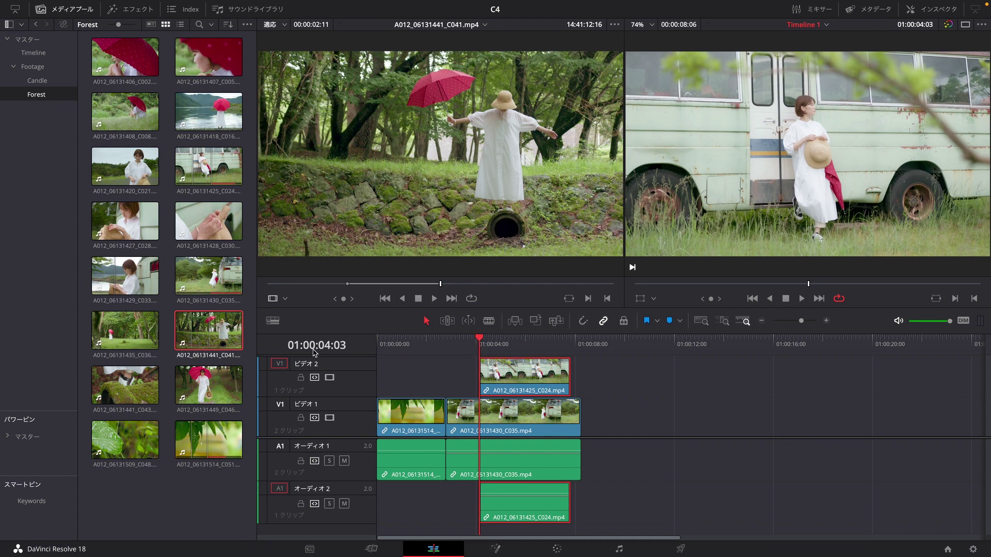
click(535, 321)
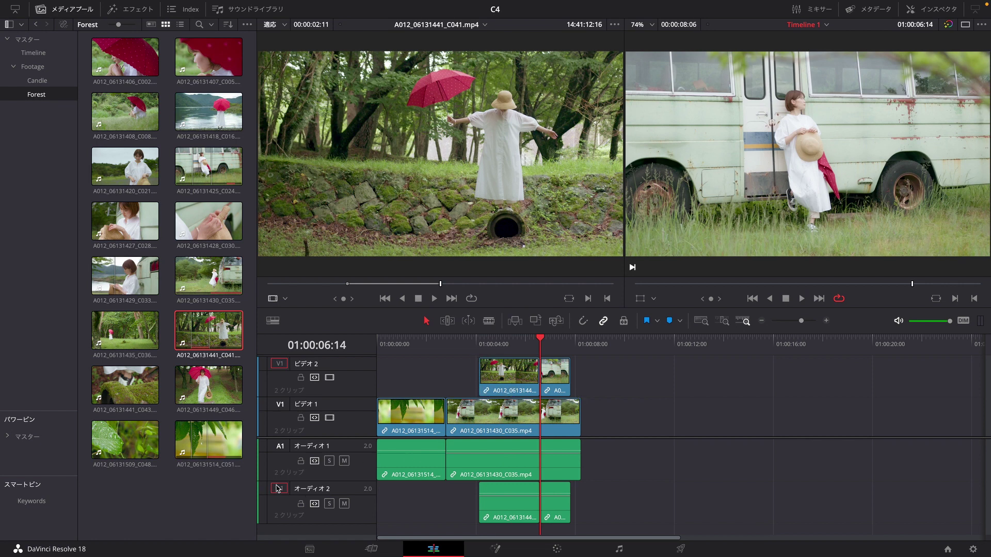
click(284, 448)
Step: Delete both clips from Video 2 along with their audio
click(495, 384)
key(BackSpace)
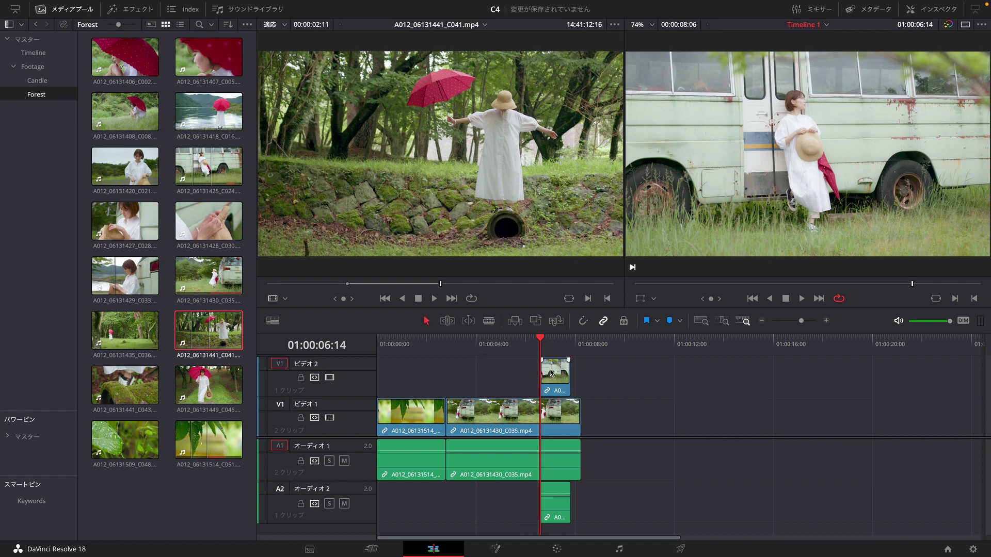
drag(555, 375, 516, 375)
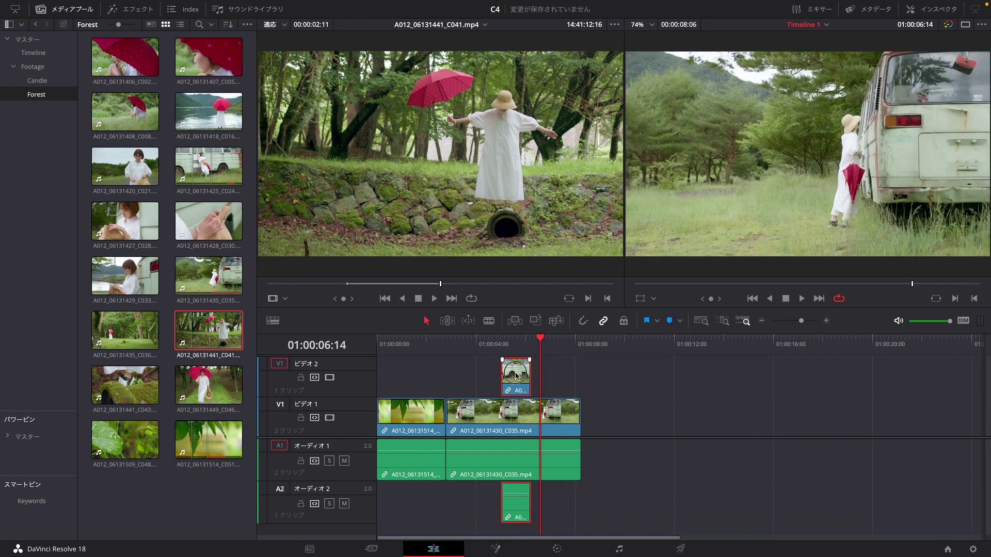
key(BackSpace)
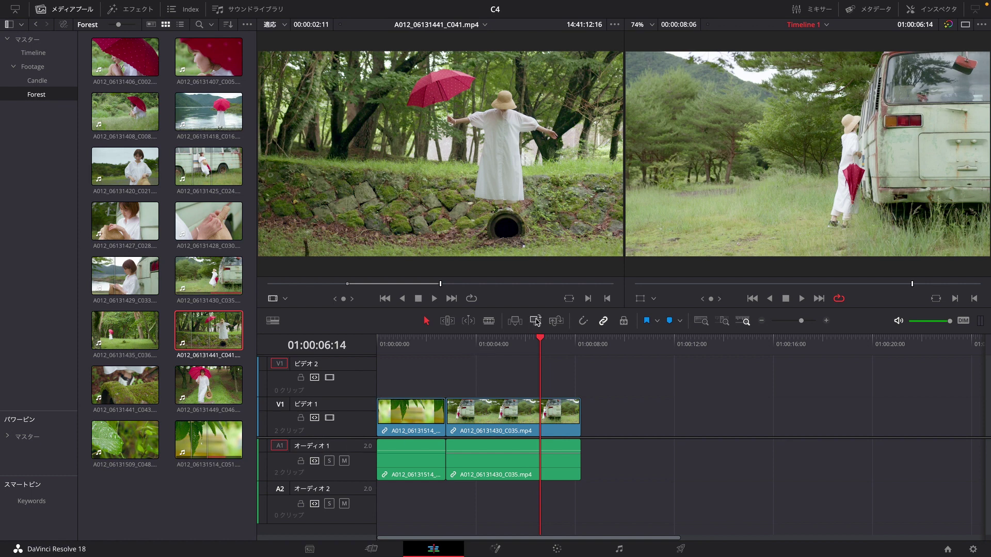
drag(484, 344, 497, 344)
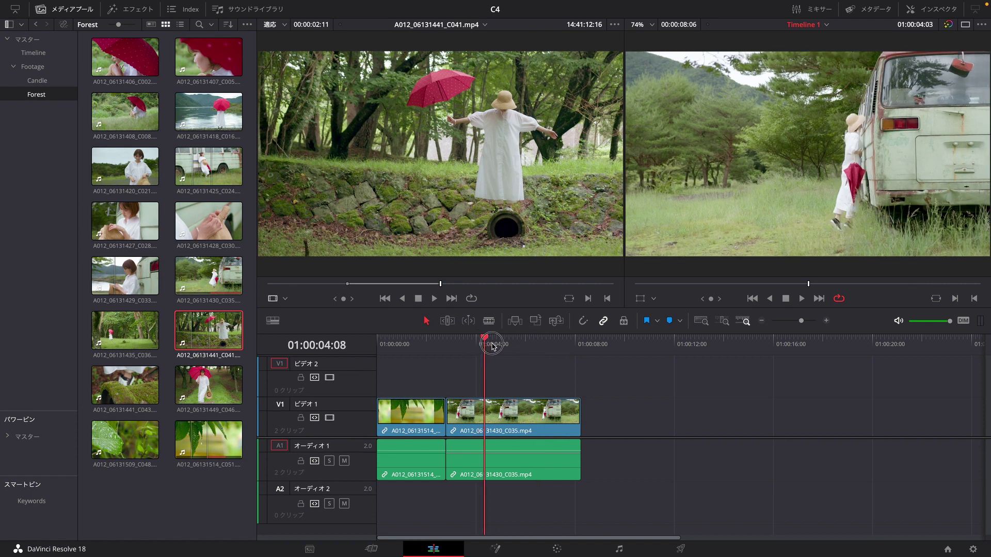
click(536, 321)
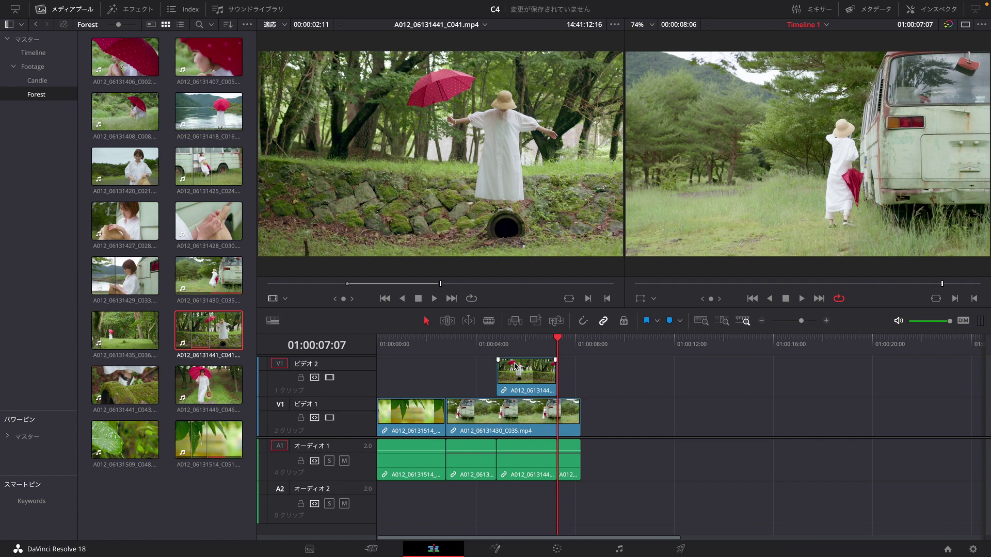
key(ctrl+s)
key(ctrl+z)
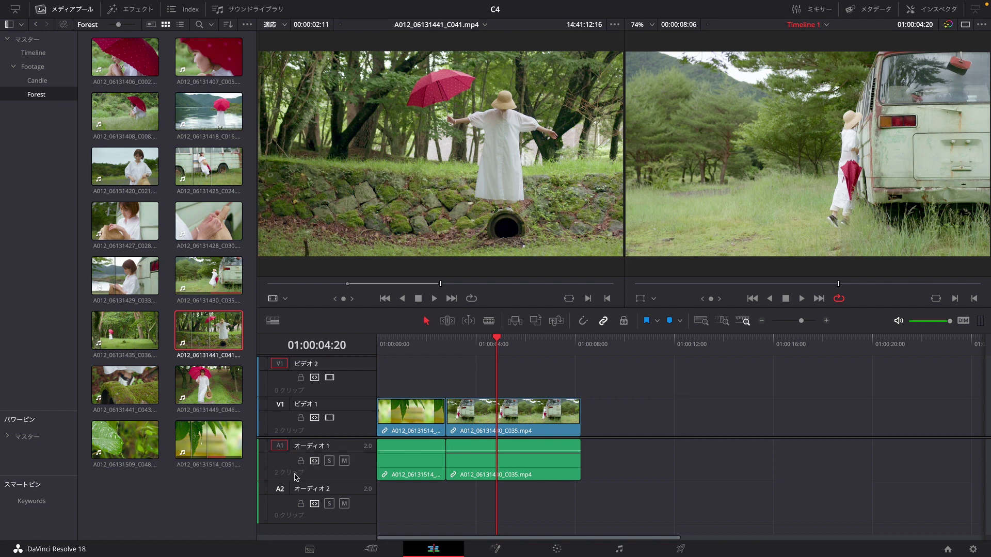
click(285, 488)
click(537, 321)
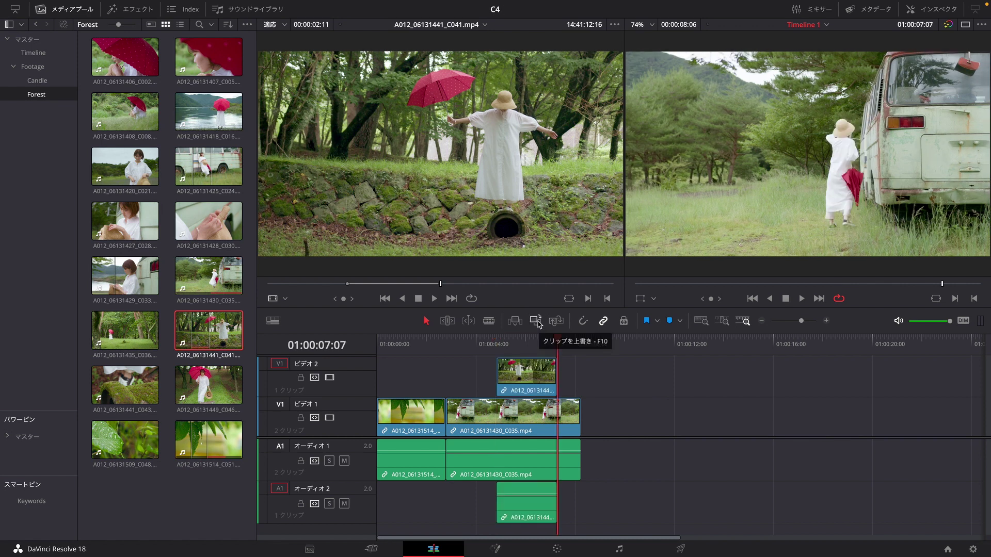
key(ctrl+z)
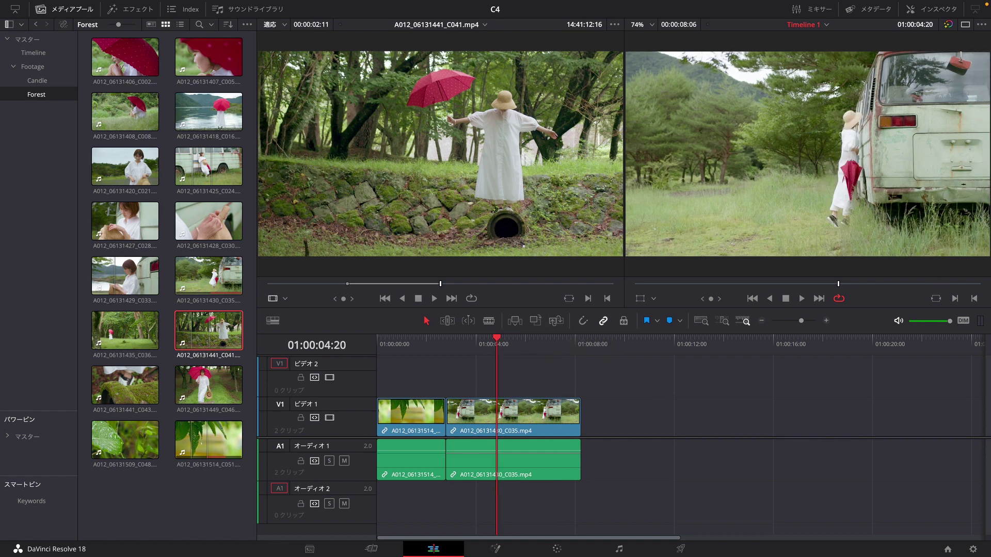